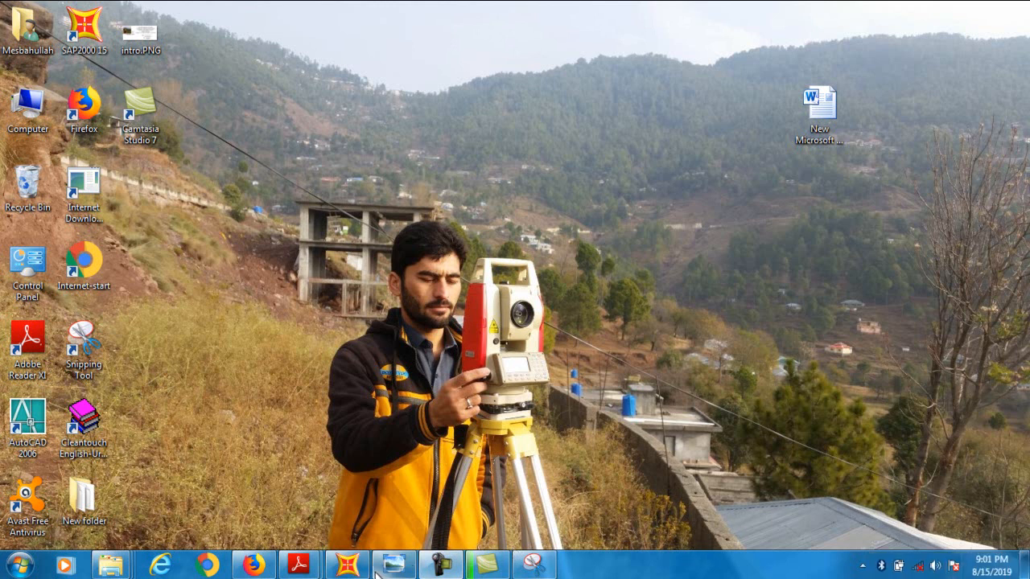
View problem 12–20 in the Chapter 12 PDF, then switch to the frame figures in Snipping Tool and enlarge the window
mouse_move(303, 565)
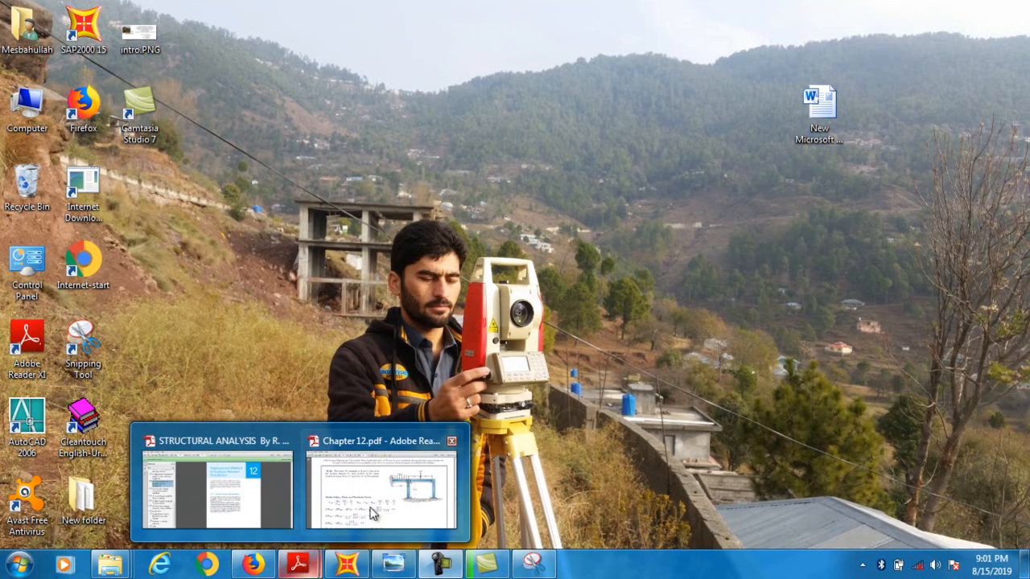
left_click(354, 491)
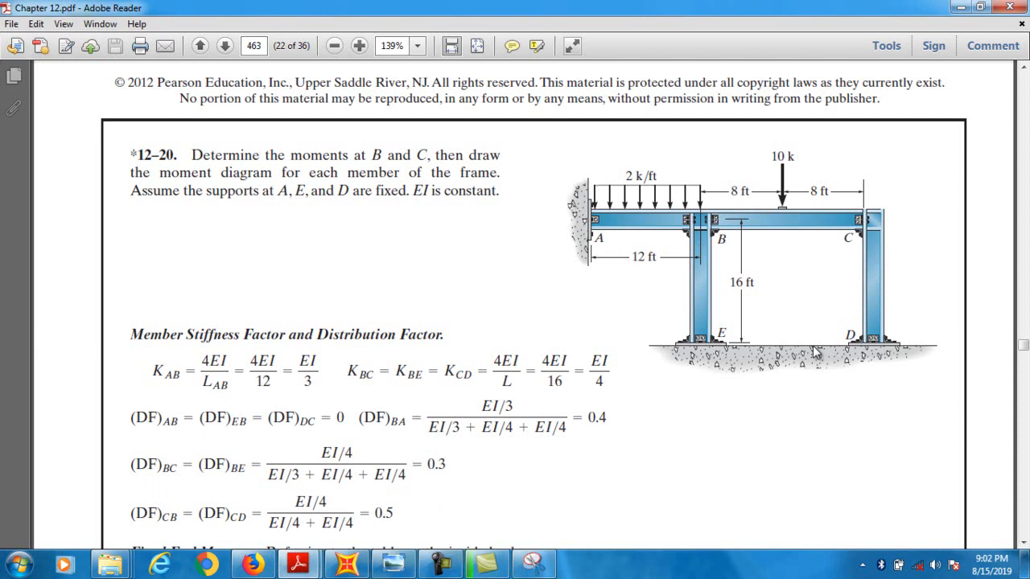
left_click(537, 566)
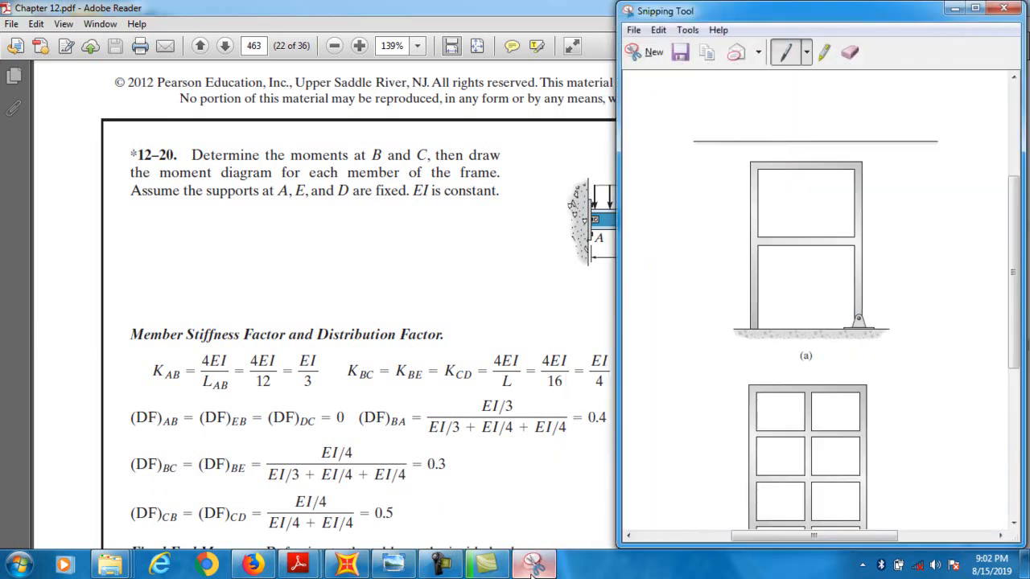
left_click(974, 7)
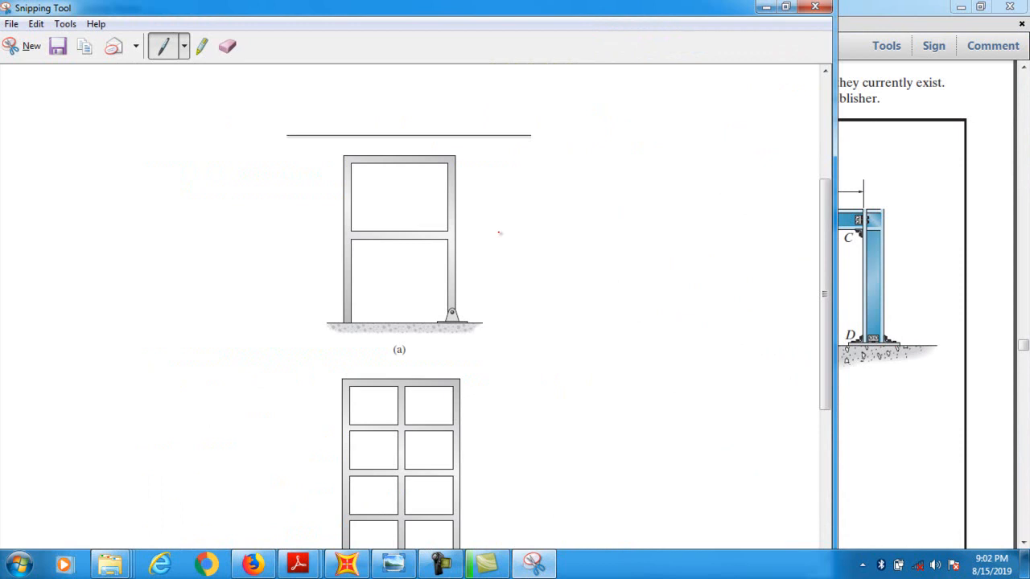
left_click(785, 7)
left_click(974, 10)
scroll(555, 300, "down", 2)
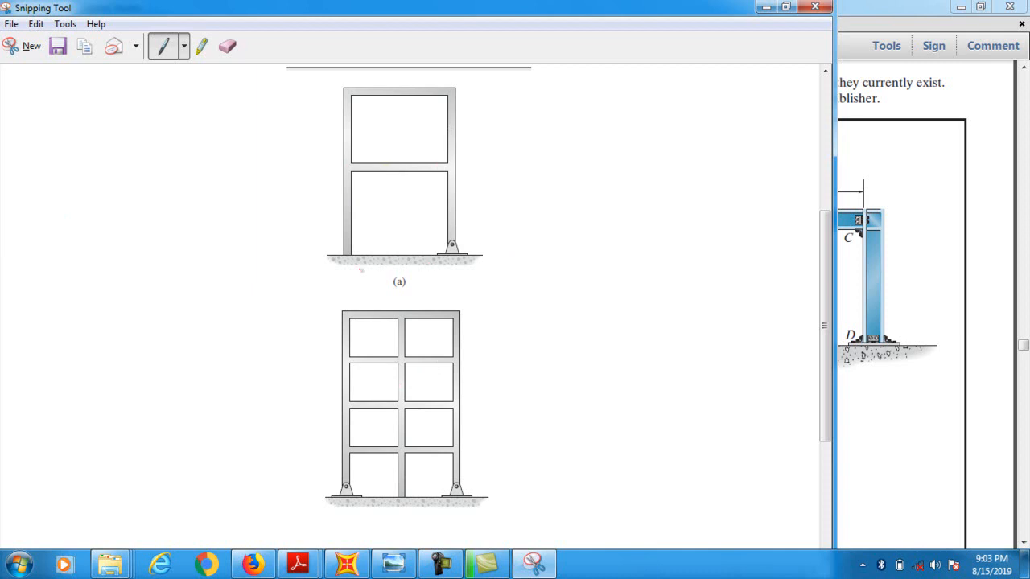
Draw a horizontal dimension line for the bay width beneath frame (a), with extension lines at both supports
left_click_drag(351, 256, 353, 290)
left_click_drag(456, 258, 454, 291)
mouse_move(351, 277)
left_mouse_down()
mouse_move(456, 272)
mouse_move(449, 286)
left_mouse_up()
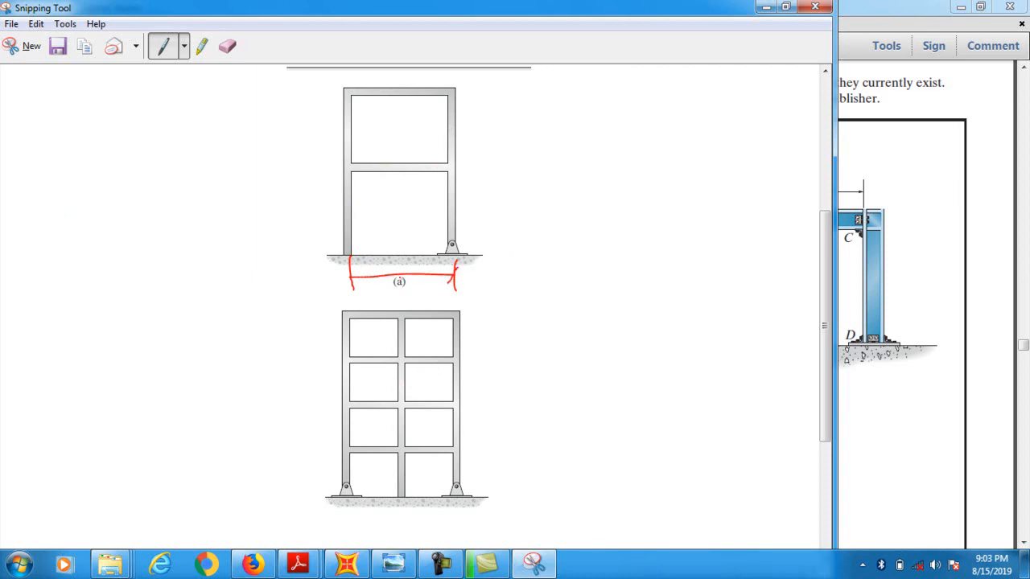
left_click_drag(365, 267, 337, 288)
Mark both story heights beside frame (a) with level lines at the base, middle beam and roof, joined by vertical dimension lines
left_click_drag(473, 258, 521, 255)
left_click_drag(459, 165, 503, 169)
left_click_drag(464, 96, 513, 93)
left_click_drag(499, 169, 490, 95)
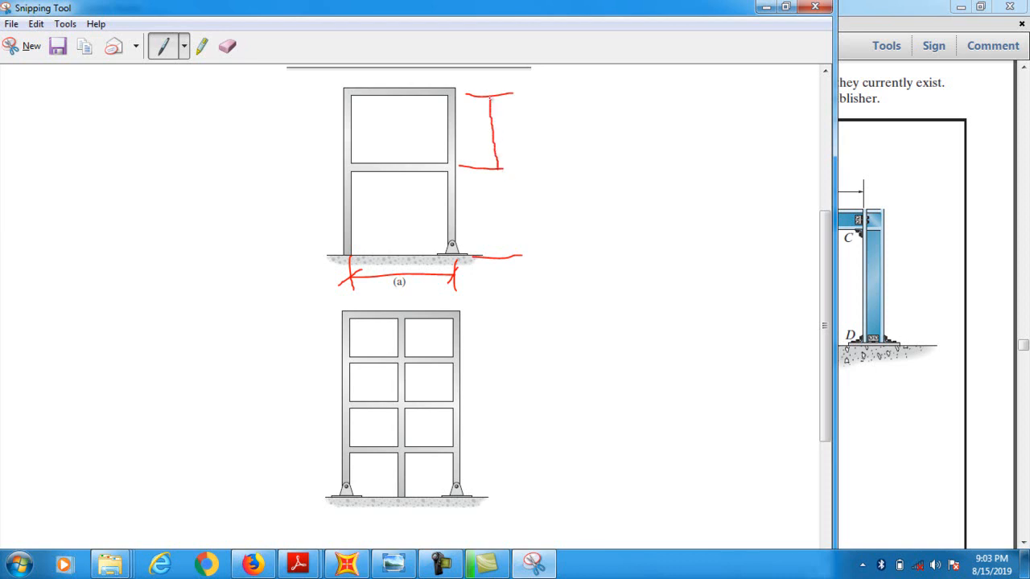
left_click_drag(508, 260, 497, 179)
Sketch a one-bay portal frame in the blank area beside frame (a), with a box-shaped fixed support and a triangular pinned support
left_click_drag(60, 144, 60, 277)
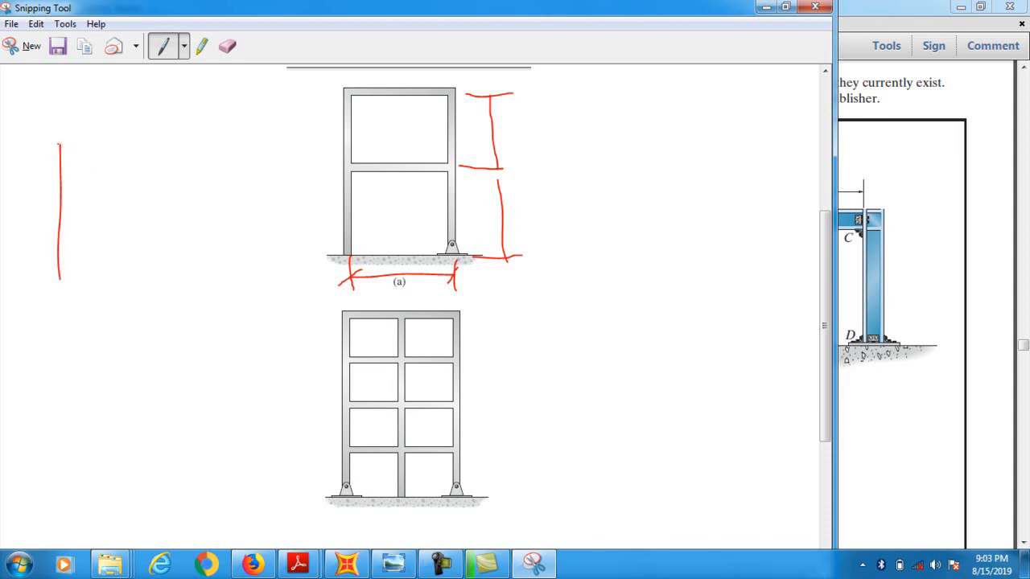
left_click_drag(60, 145, 62, 98)
mouse_move(65, 98)
left_mouse_down()
mouse_move(158, 103)
mouse_move(153, 277)
left_mouse_up()
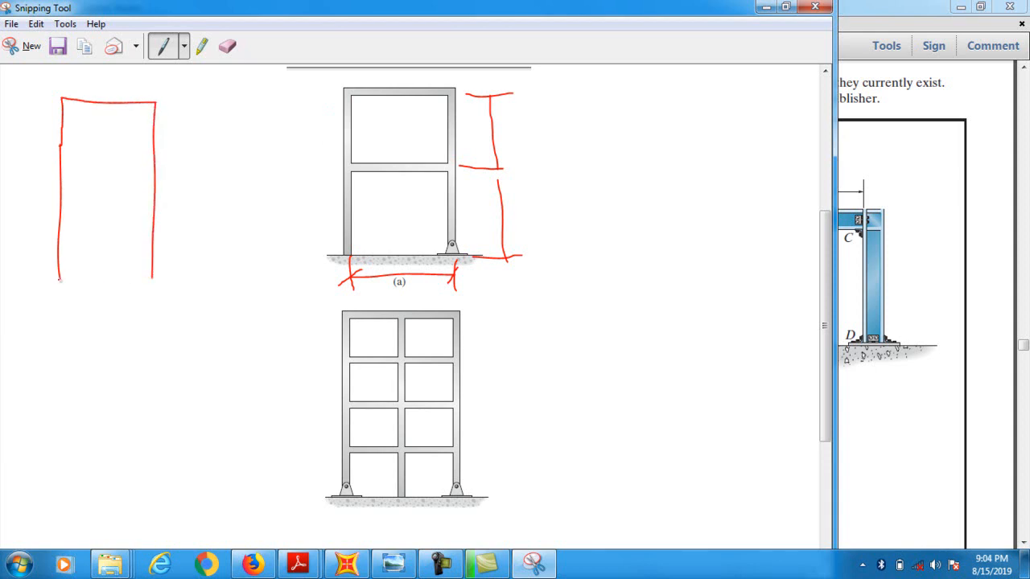
mouse_move(42, 278)
left_mouse_down()
mouse_move(72, 280)
mouse_move(71, 291)
mouse_move(35, 295)
mouse_move(37, 280)
mouse_move(53, 279)
left_mouse_up()
mouse_move(153, 275)
left_mouse_down()
mouse_move(139, 291)
mouse_move(165, 293)
mouse_move(148, 276)
left_mouse_up()
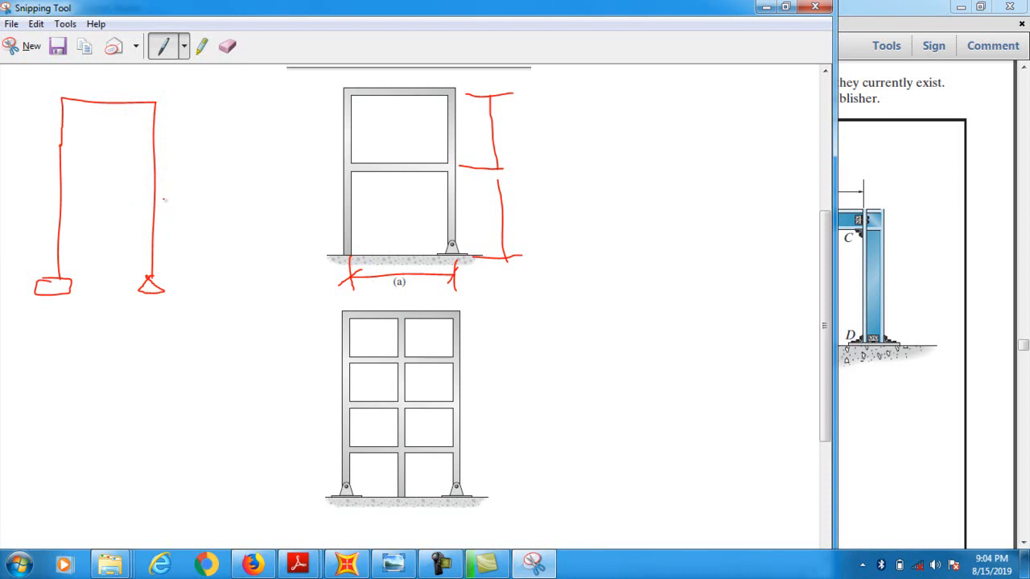
Extend the sketched portal frame into 3D with receding roof beams, two rear columns and their fixed and pinned supports
left_click_drag(61, 98, 128, 69)
left_click_drag(157, 102, 206, 72)
left_click_drag(127, 69, 200, 68)
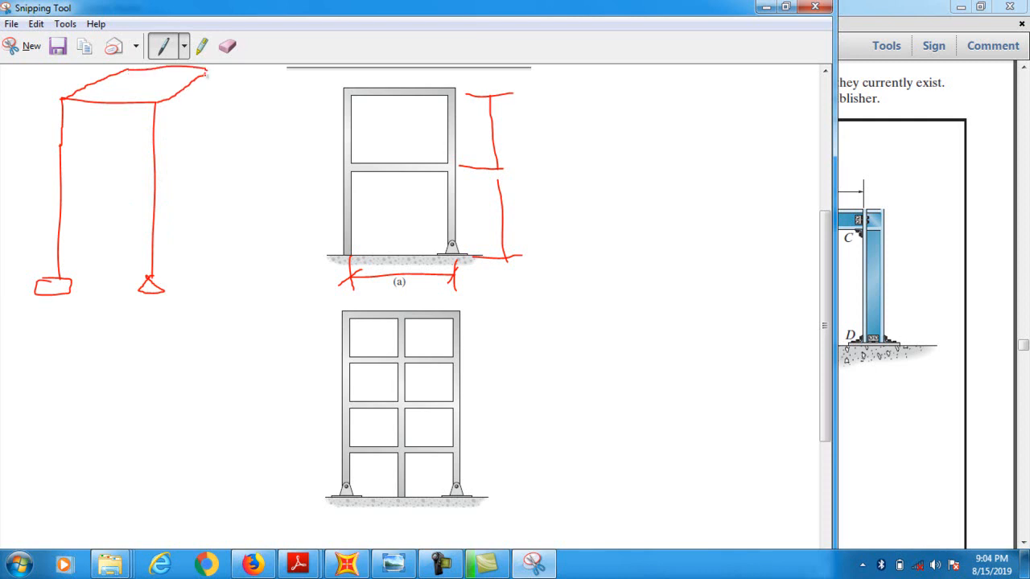
left_click_drag(208, 71, 206, 242)
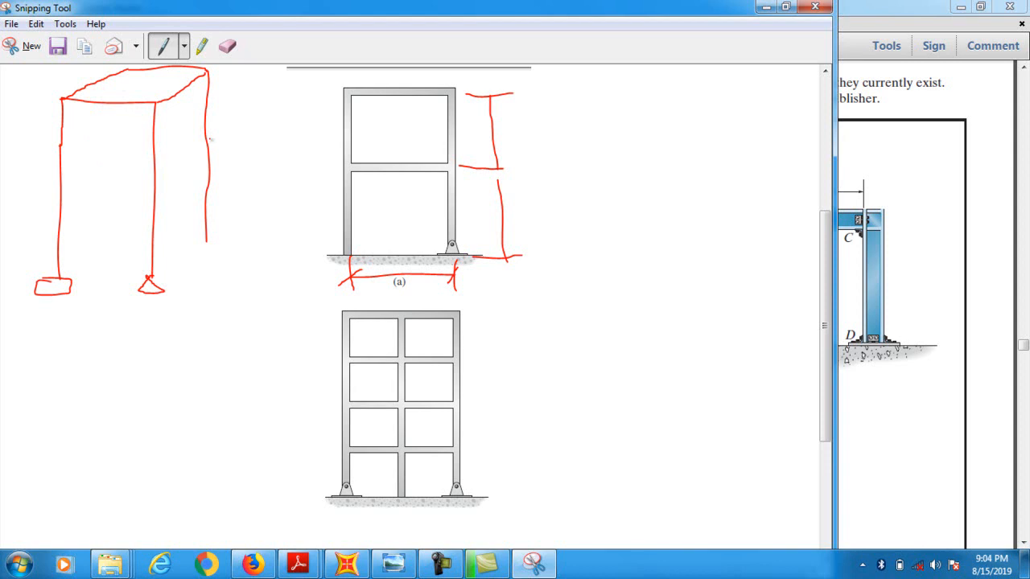
mouse_move(128, 70)
left_mouse_down()
mouse_move(124, 236)
mouse_move(109, 234)
mouse_move(136, 236)
mouse_move(107, 236)
left_mouse_up()
mouse_move(202, 238)
left_mouse_down()
mouse_move(216, 249)
mouse_move(193, 251)
mouse_move(217, 249)
left_mouse_up()
Add the intermediate floor beams around all four columns of the 3D frame sketch
left_click_drag(63, 188, 160, 189)
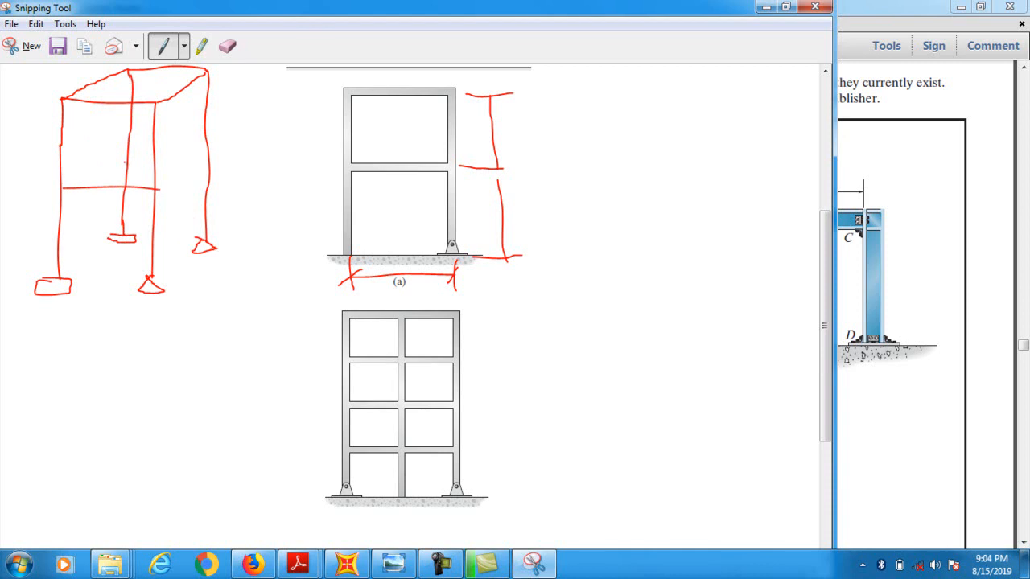
left_click_drag(125, 159, 64, 187)
mouse_move(122, 163)
left_mouse_down()
mouse_move(209, 157)
mouse_move(155, 190)
left_mouse_up()
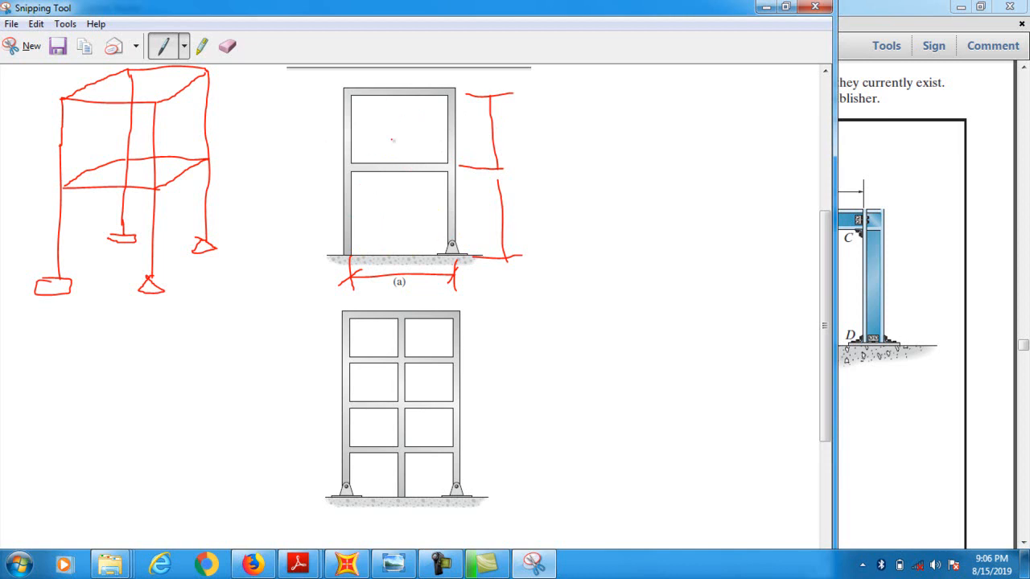
Mark the three column lines and the horizontal direction beneath the two-bay frame with pen strokes
scroll(362, 329, "down", 3)
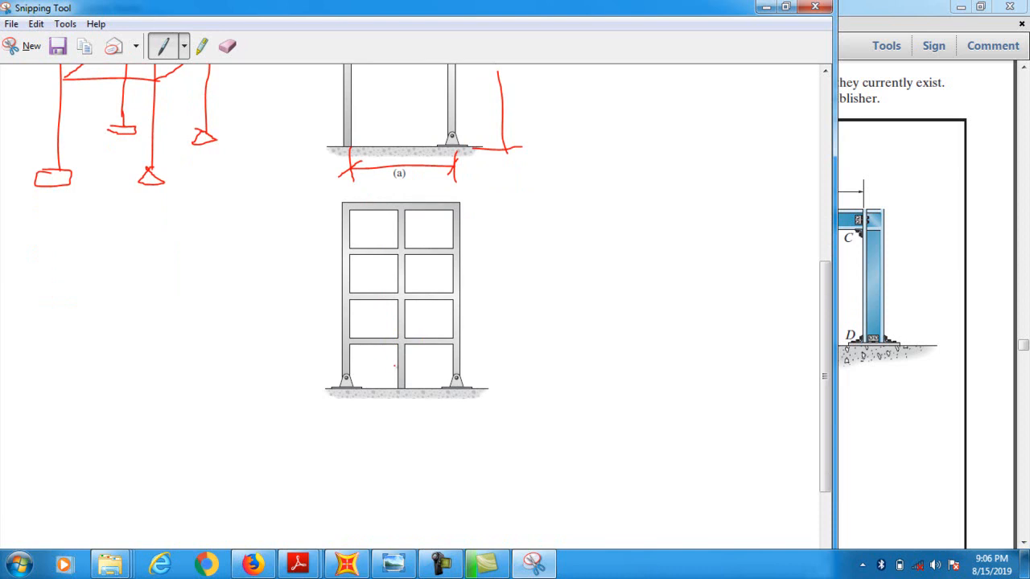
scroll(389, 384, "down", 1)
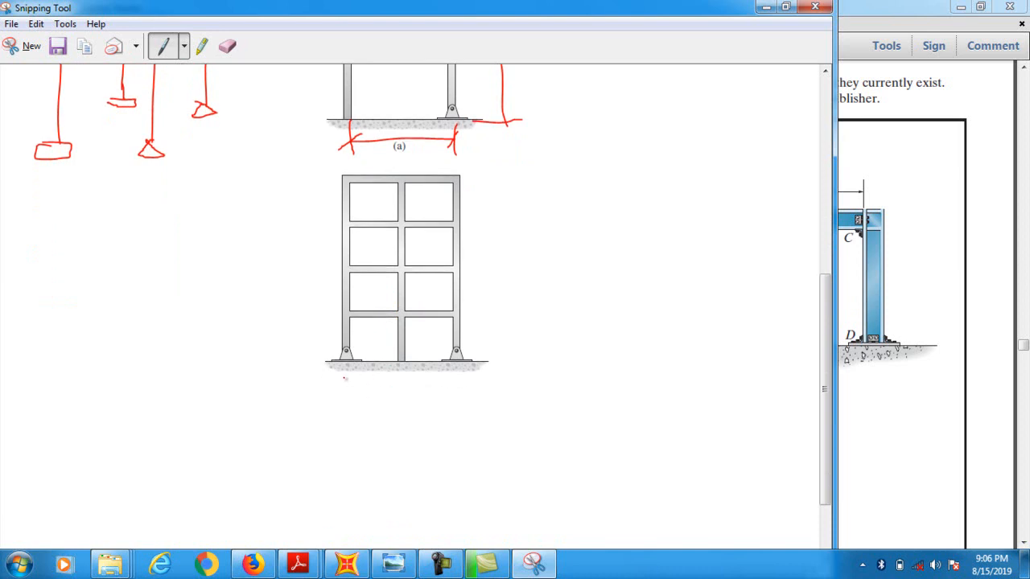
left_click_drag(346, 369, 349, 434)
left_click_drag(404, 370, 409, 431)
left_click_drag(459, 371, 463, 430)
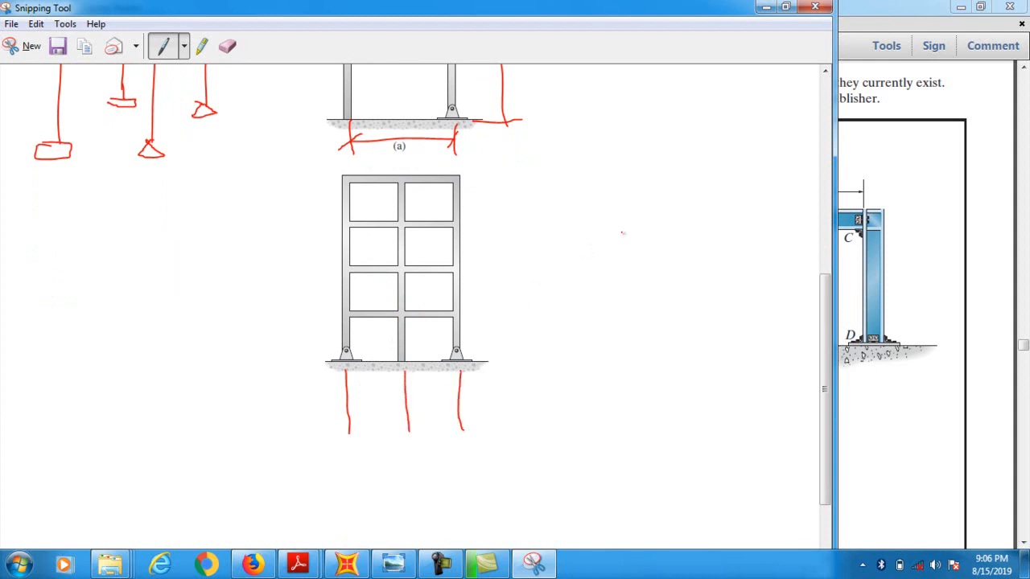
left_click_drag(372, 390, 375, 396)
left_click_drag(340, 471, 511, 466)
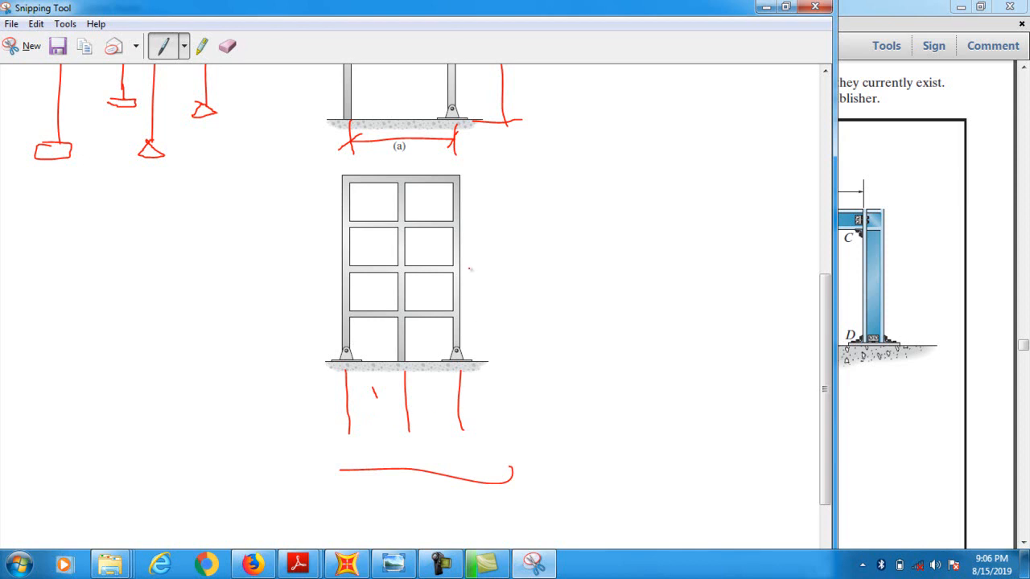
Draw an upward arrow and five story-level lines beside the two-bay frame, from its base to its roof
mouse_move(192, 359)
left_mouse_down()
mouse_move(207, 163)
mouse_move(194, 182)
mouse_move(219, 182)
left_mouse_up()
left_click_drag(330, 360, 287, 355)
left_click_drag(333, 315, 297, 309)
left_click_drag(338, 271, 288, 270)
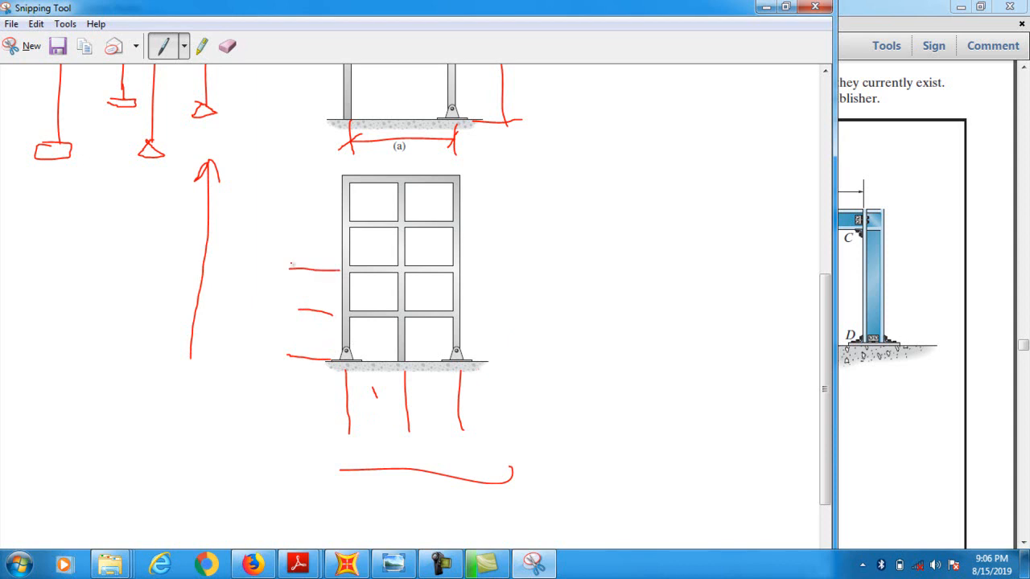
left_click_drag(330, 223, 292, 222)
left_click_drag(334, 180, 300, 182)
Switch to SAP2000 and start a new model, saving the changes to model 42
left_click(346, 563)
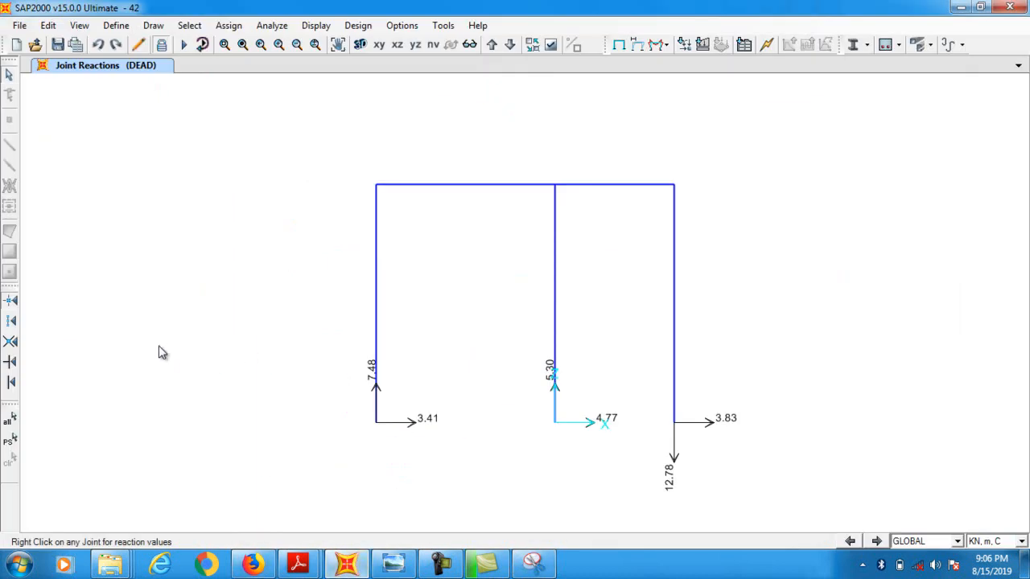
left_click(17, 46)
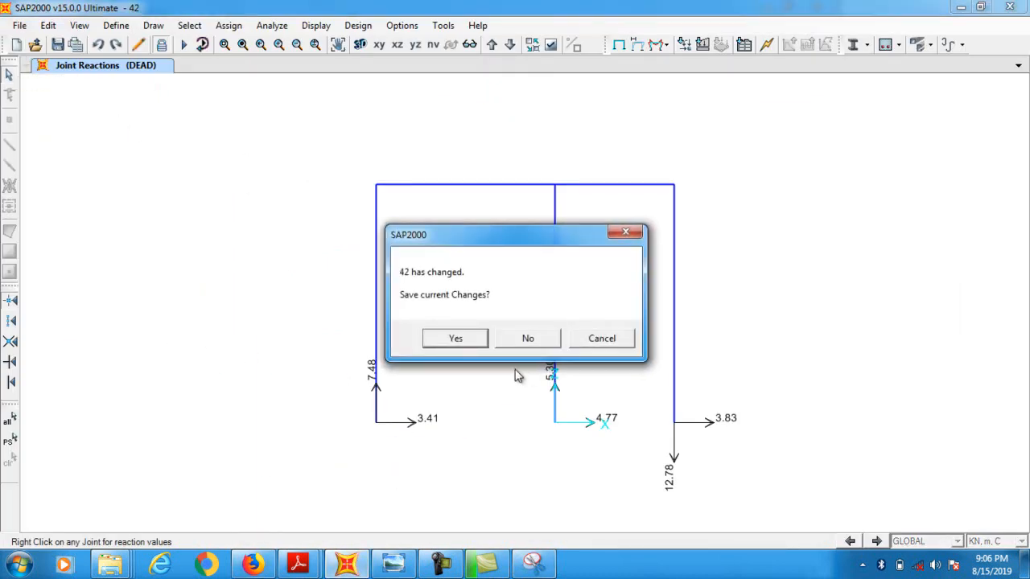
left_click(465, 339)
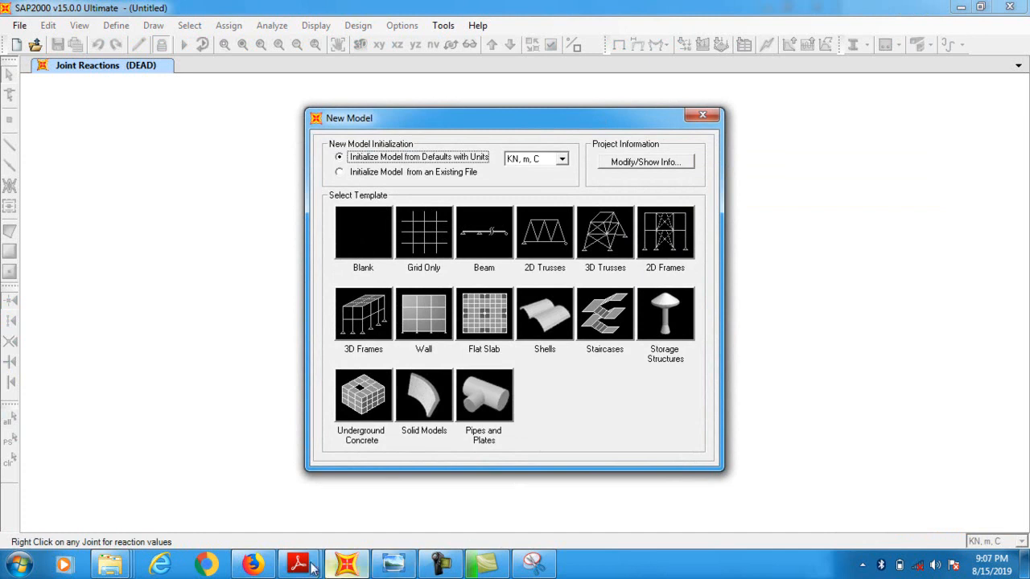
Check the annotated frame in Snipping Tool, then return to SAP2000 and open the 2D Frames template
left_click(544, 569)
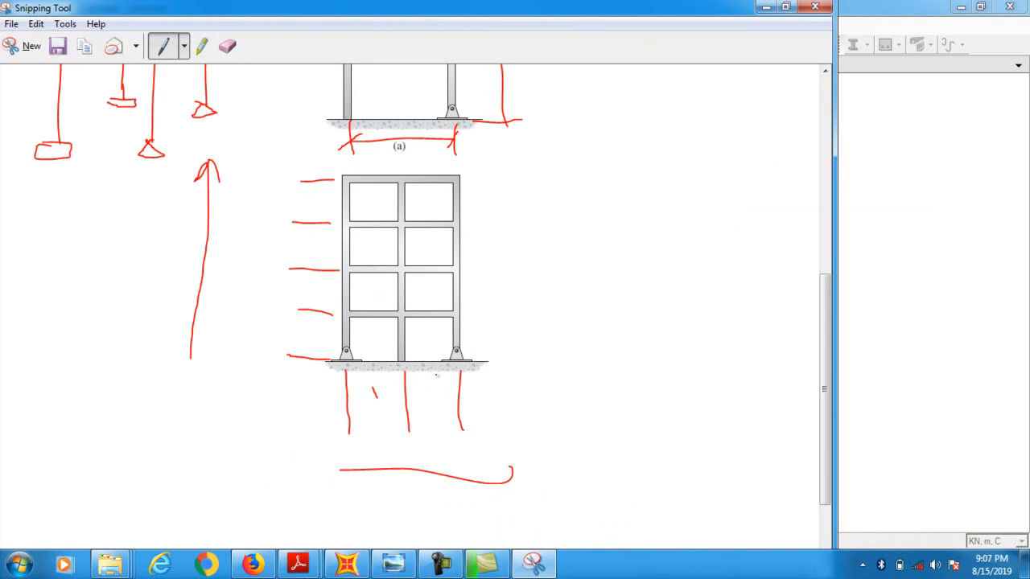
mouse_move(301, 564)
mouse_move(354, 563)
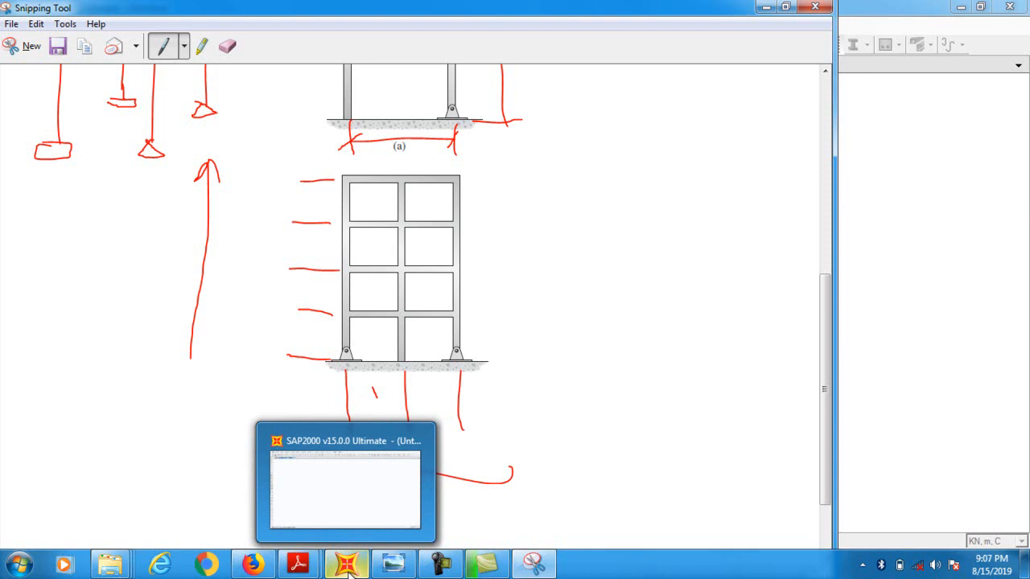
left_click(361, 503)
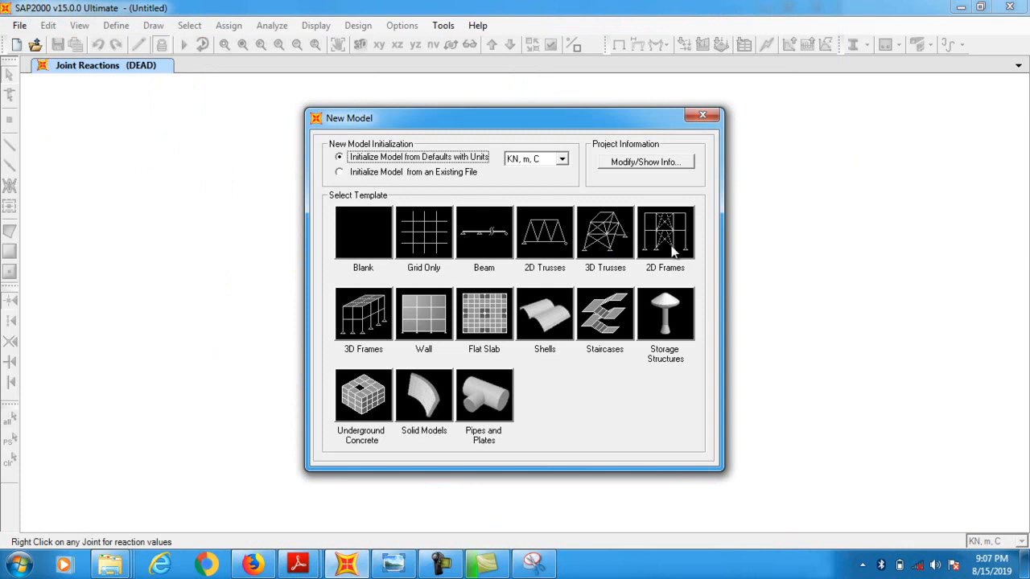
mouse_move(673, 252)
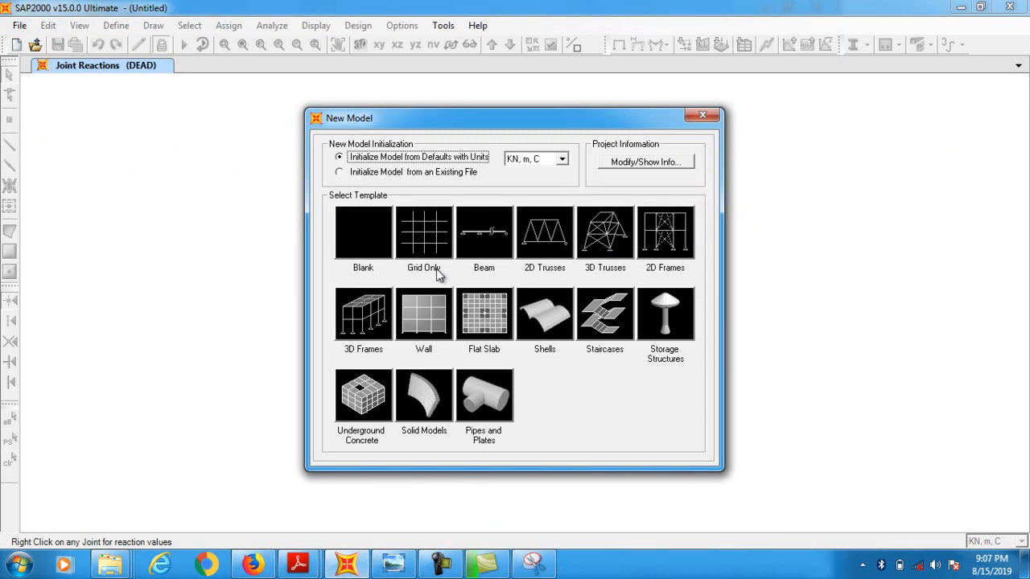
left_click(661, 261)
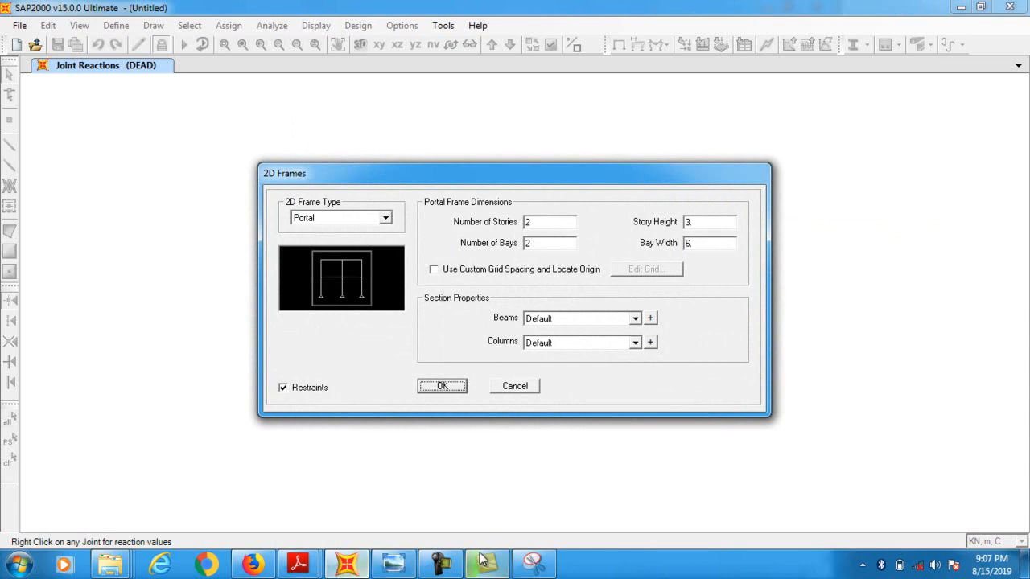
In Snipping Tool, mark the four stories of the two-bay frame, bracket the top story and write 4 beside it
left_click(534, 563)
left_click_drag(429, 338, 512, 328)
left_click_drag(435, 292, 521, 284)
left_click_drag(441, 242, 490, 244)
left_click_drag(443, 194, 491, 191)
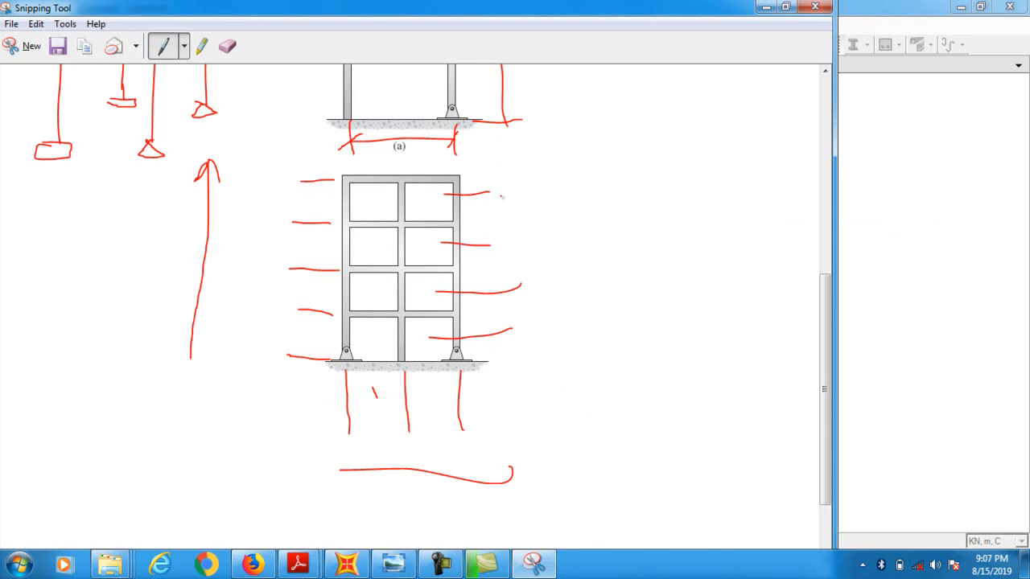
left_click_drag(460, 222, 496, 216)
mouse_move(492, 179)
left_mouse_down()
mouse_move(632, 186)
mouse_move(640, 199)
left_mouse_up()
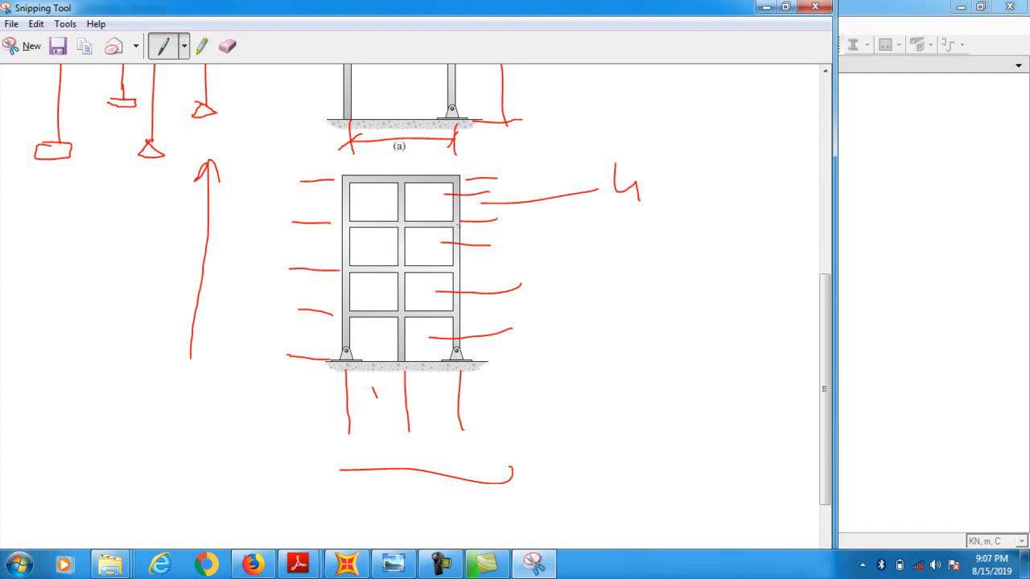
left_click_drag(457, 225, 499, 223)
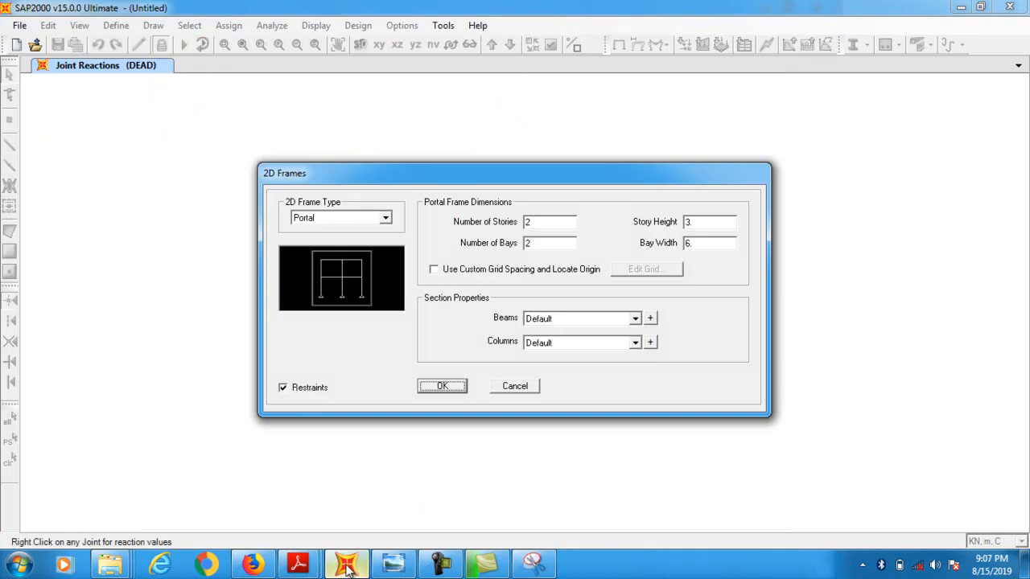
Back in SAP2000, create a 2D portal frame with 2 stories, 2 bays, story height 3 and bay width 6
left_click(346, 564)
left_click(699, 222)
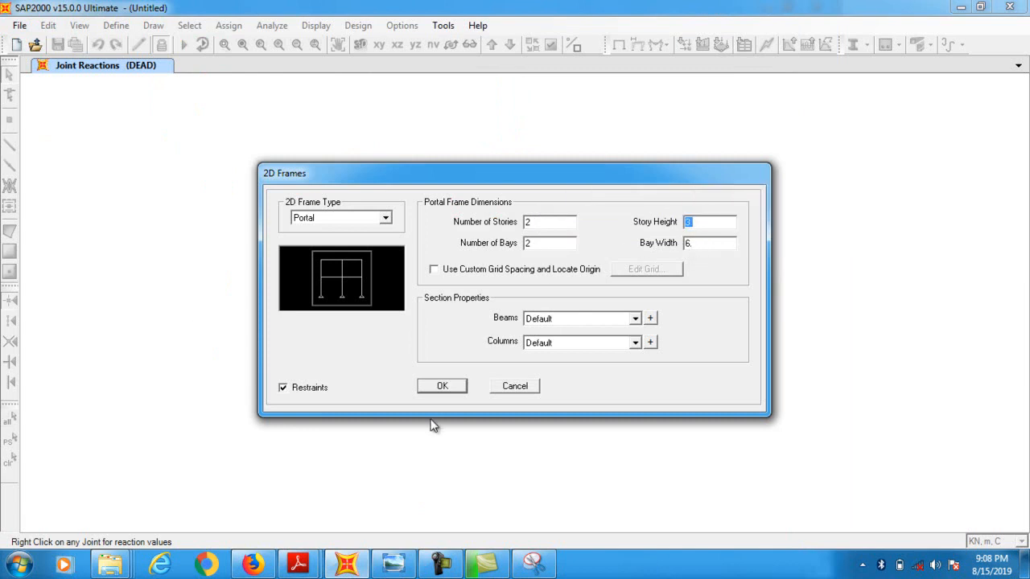
left_click(445, 387)
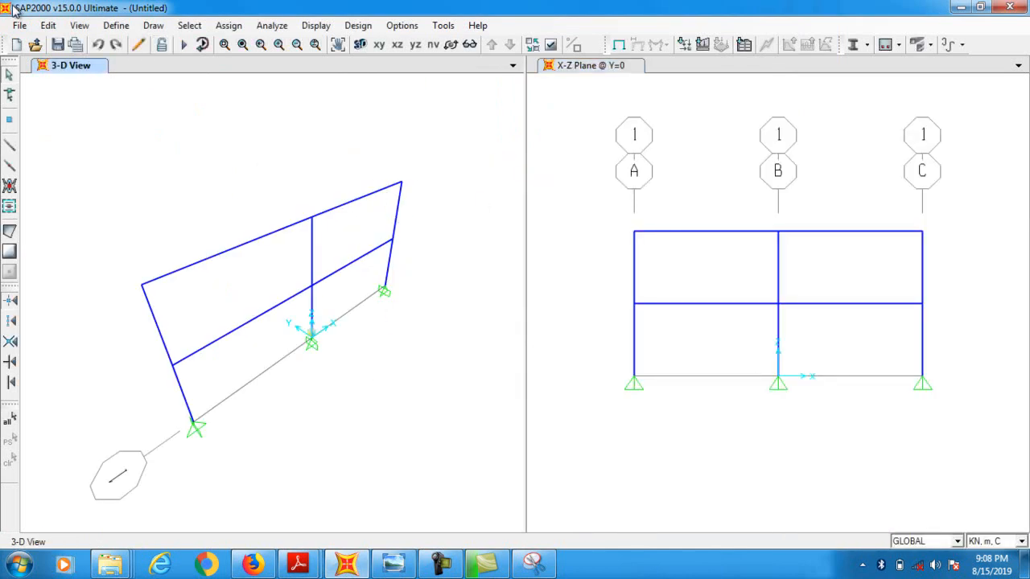
Start a new model without saving the current one and open the 2D Frames template
left_click(20, 49)
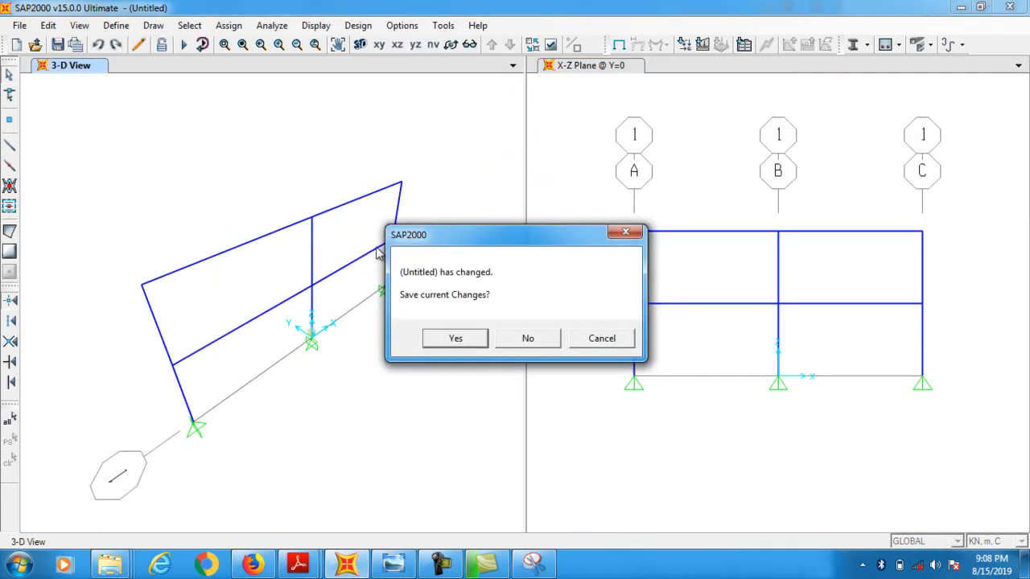
left_click(530, 338)
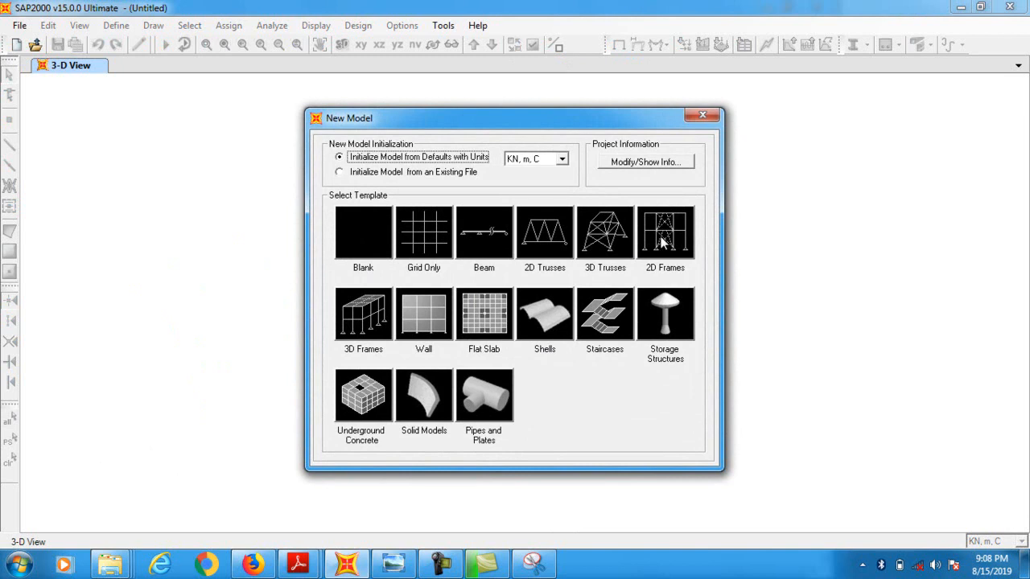
left_click(662, 241)
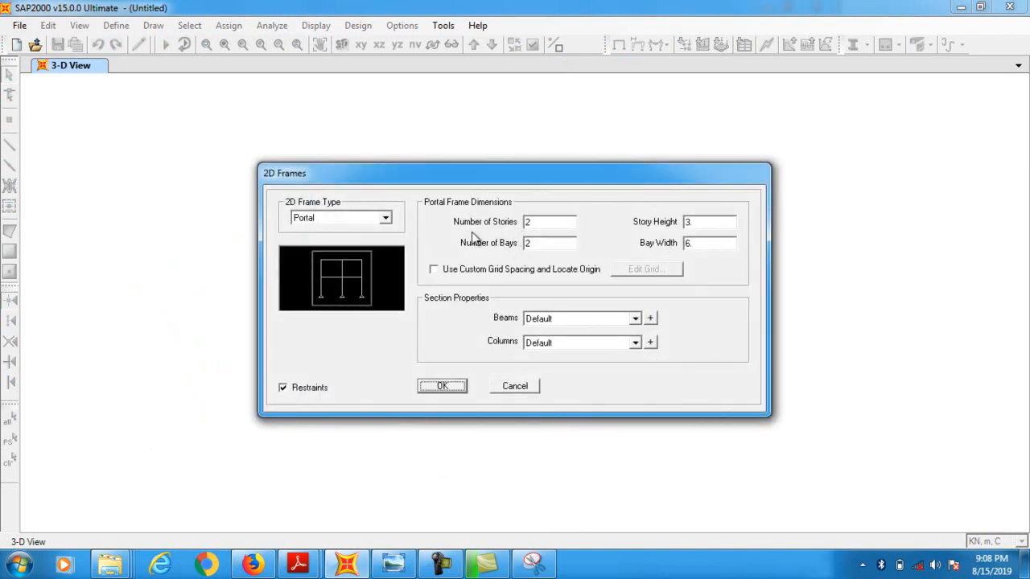
Check the two-bay frame figure in Snipping Tool, then return to SAP2000 and create a portal frame with 4 stories and 2 bays
double_click(536, 226)
left_click(534, 563)
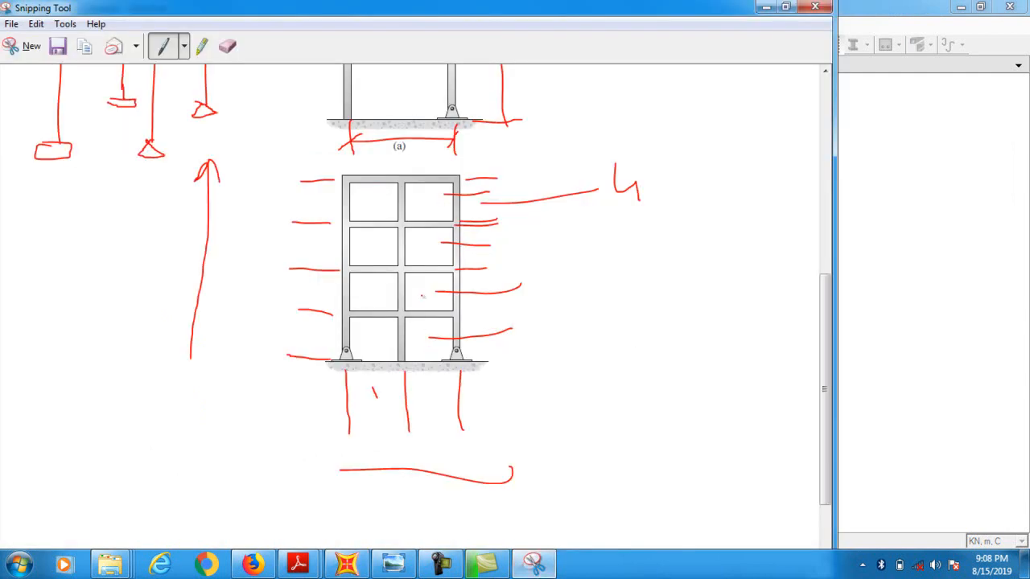
left_click(347, 563)
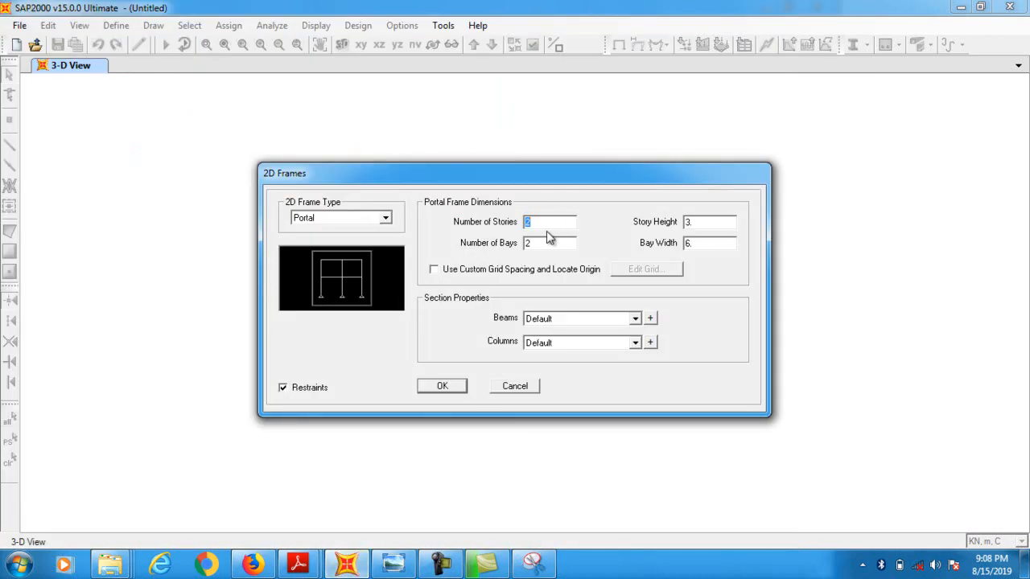
type("4")
left_click(444, 387)
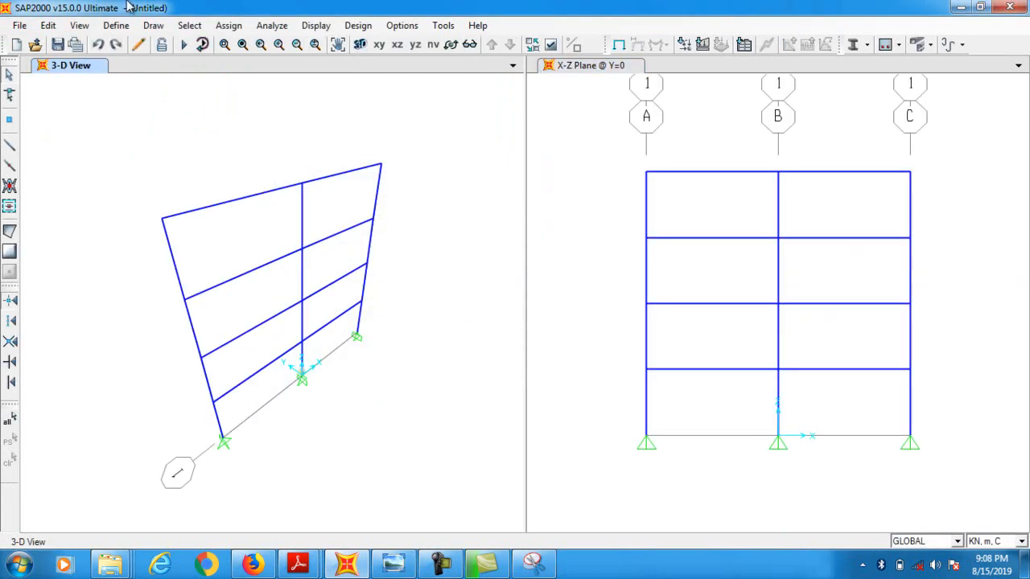
Close the 3-D view and open the GLOBAL grid system data for editing, with the grids displayed as spacing
left_click(99, 65)
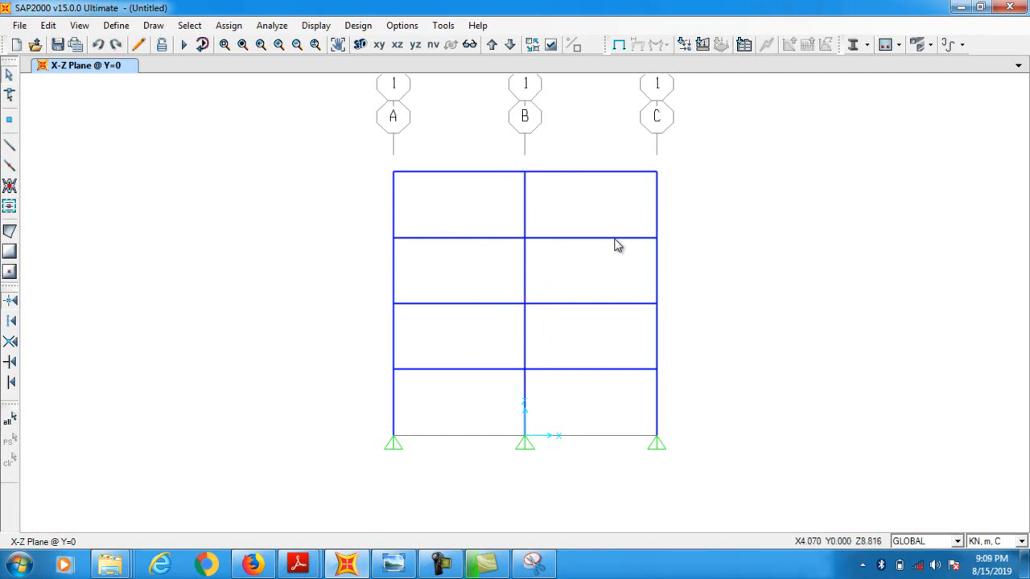
double_click(464, 171)
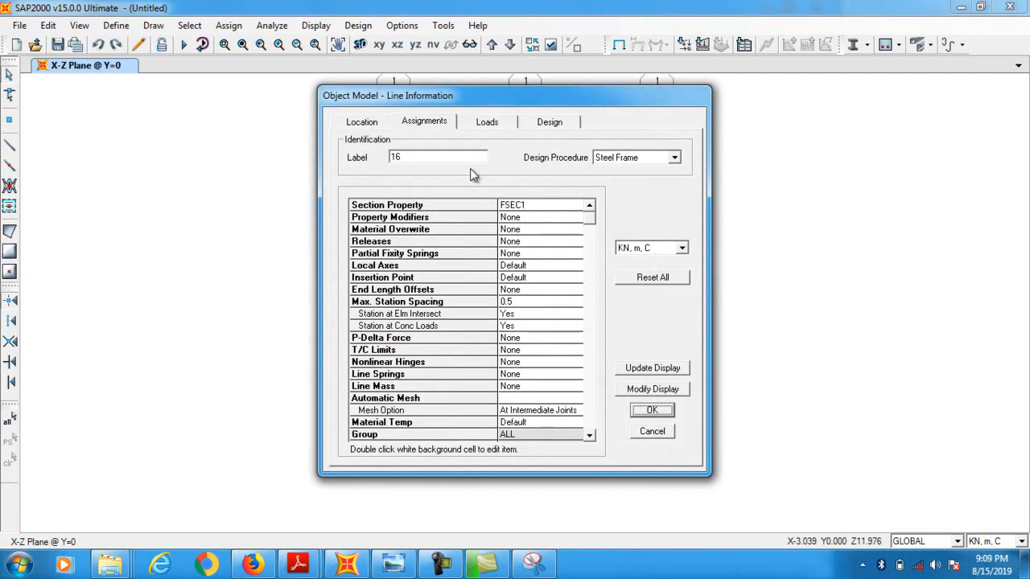
right_click(758, 211)
left_click(765, 218)
left_click(561, 291)
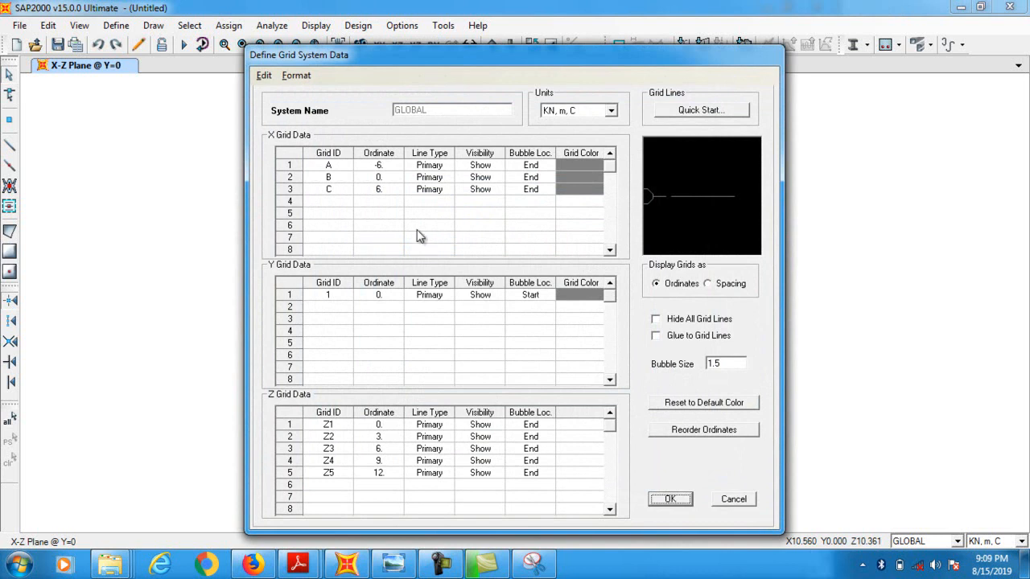
left_click(717, 286)
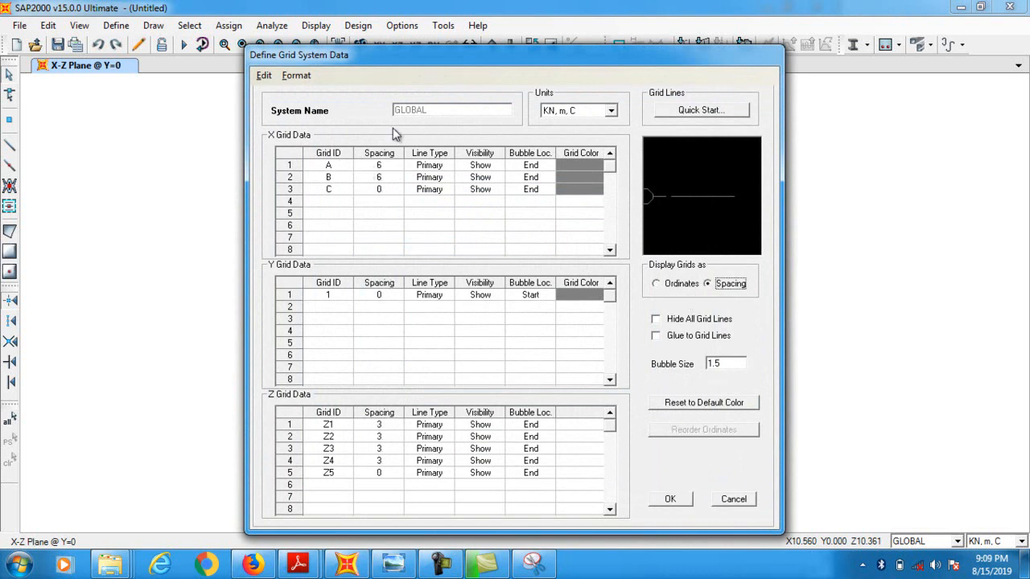
left_click_drag(478, 54, 572, 90)
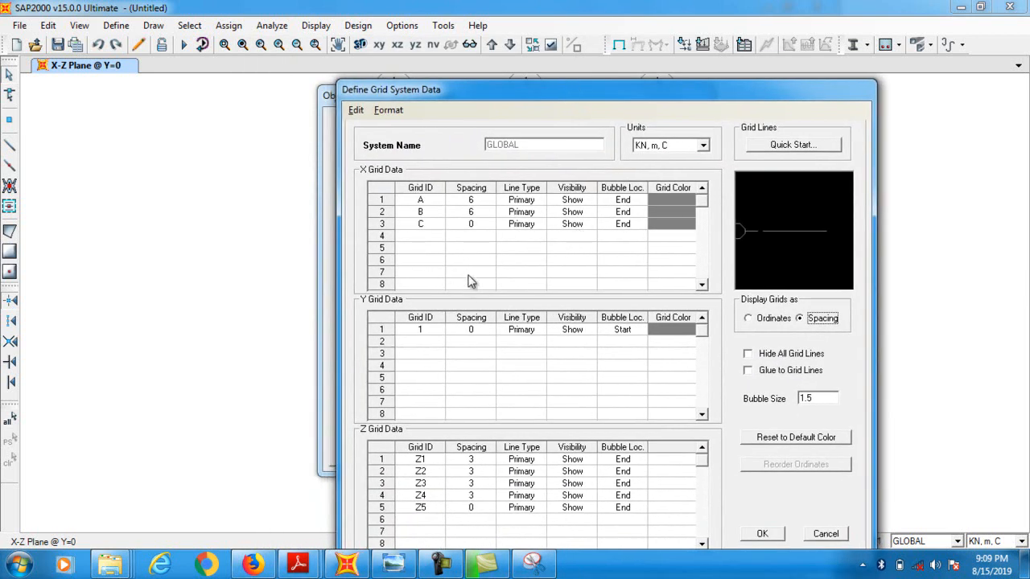
Set the X spacing of grid B to 4 and add X grid lines D, E and F
left_click(455, 202)
left_click(468, 213)
left_click(472, 212)
left_click(435, 241)
type("d")
left_click(434, 251)
type("E")
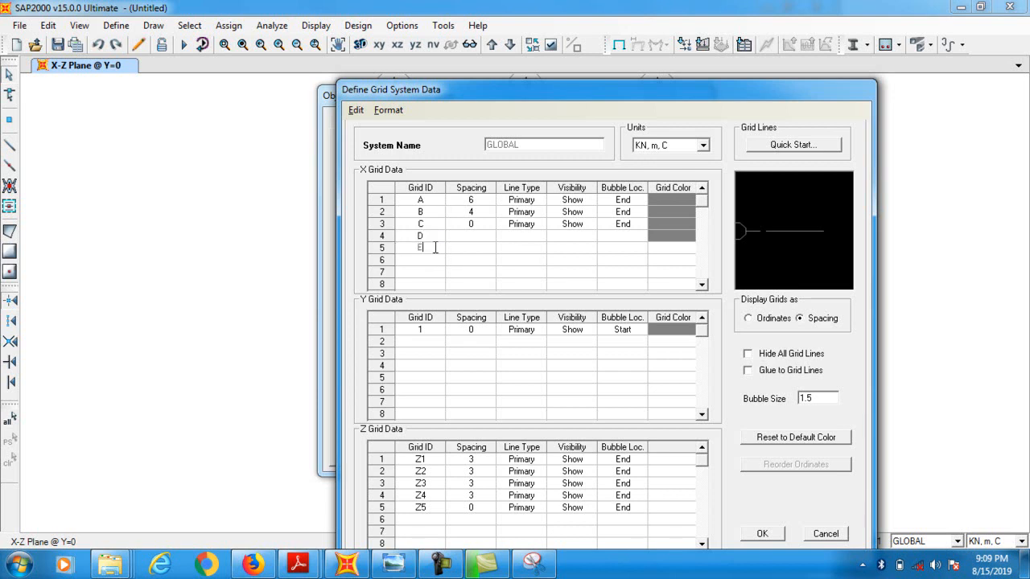
left_click(437, 268)
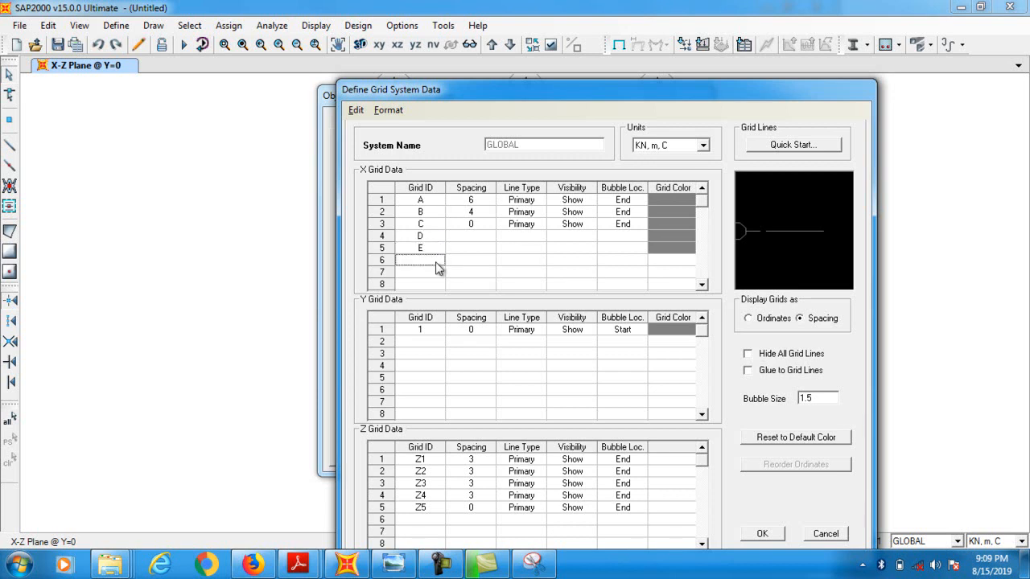
type("F")
Set the X grid spacings to 6 for C, 2 for D, 6 for E and 0 for F
left_click(465, 225)
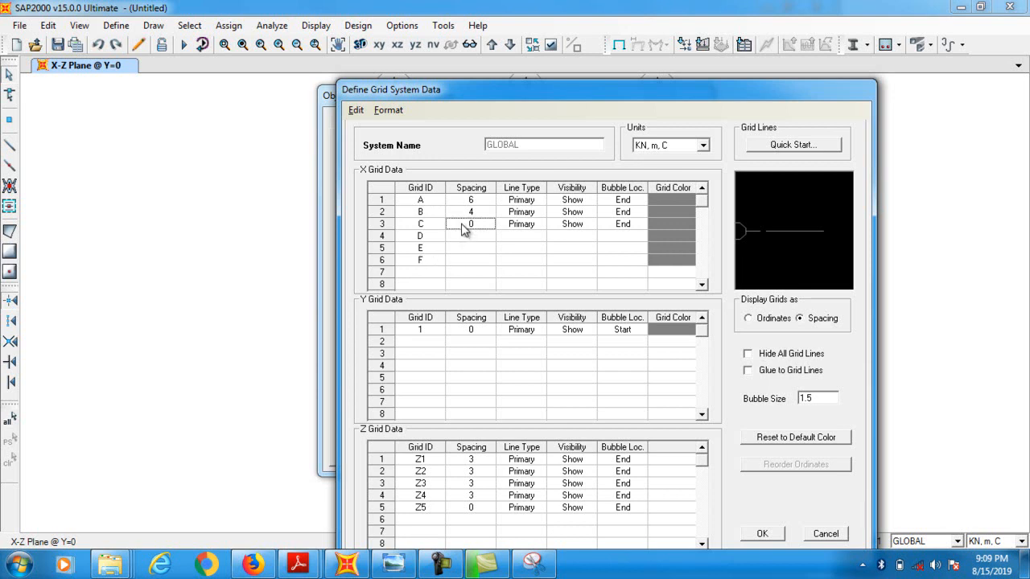
type("0")
left_click(485, 235)
type("2")
left_click(477, 254)
type("6")
left_click(477, 261)
type("0")
Set X grid lines D, E and F to line type Primary, visibility Show and bubble location End
left_click(522, 252)
left_click(523, 262)
left_click(523, 261)
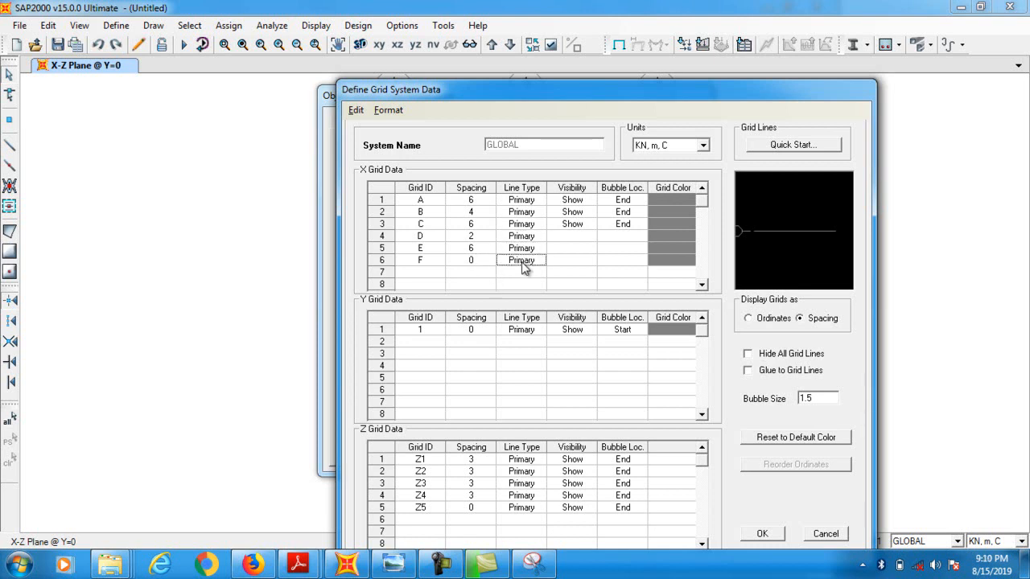
left_click(568, 235)
left_click(570, 247)
left_click(574, 260)
left_click(614, 237)
left_click(628, 251)
left_click(625, 260)
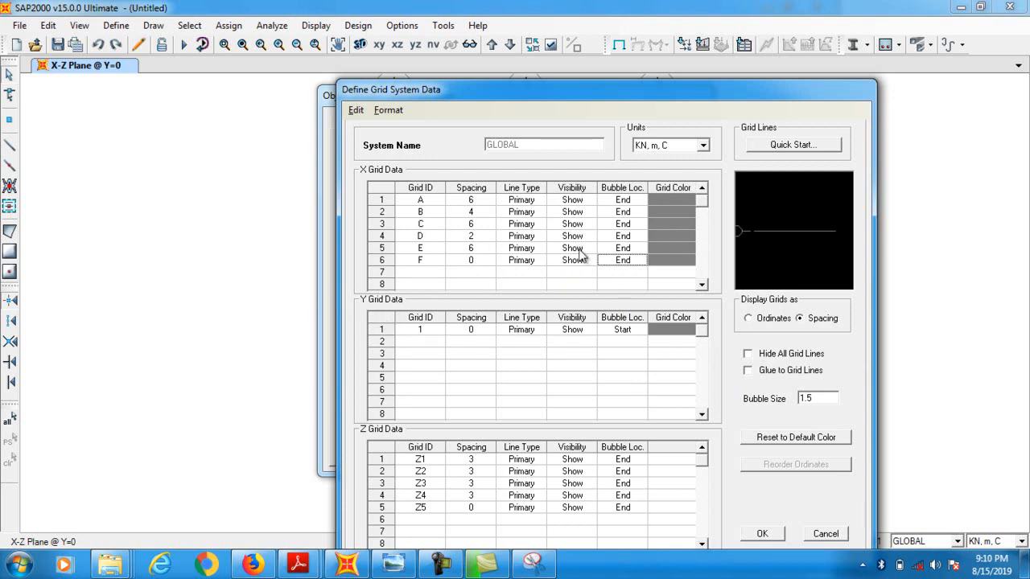
Set the Z spacing of grid Z3 to 4 and apply the grid changes to the model
left_click_drag(571, 99, 555, 23)
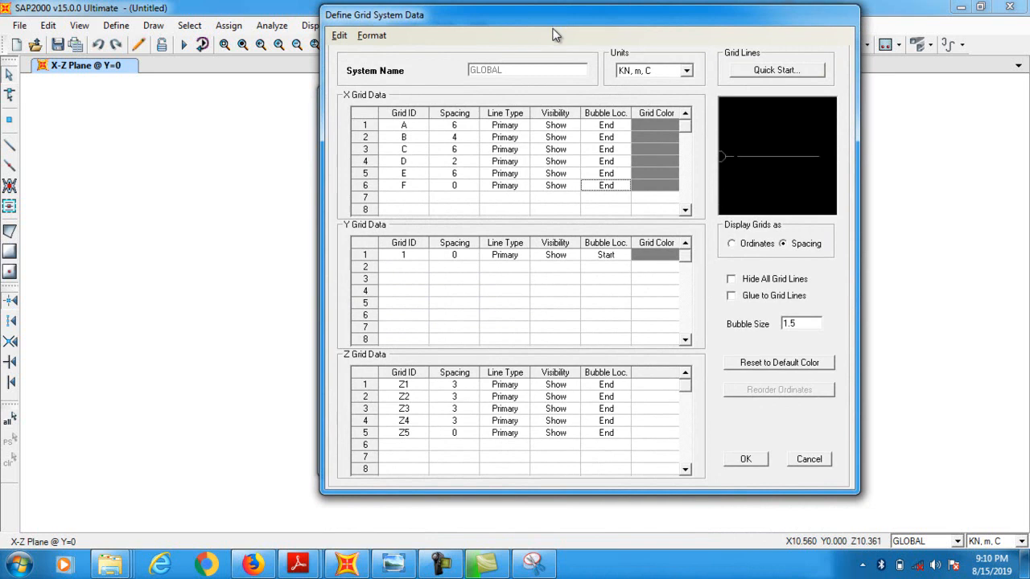
left_click(465, 410)
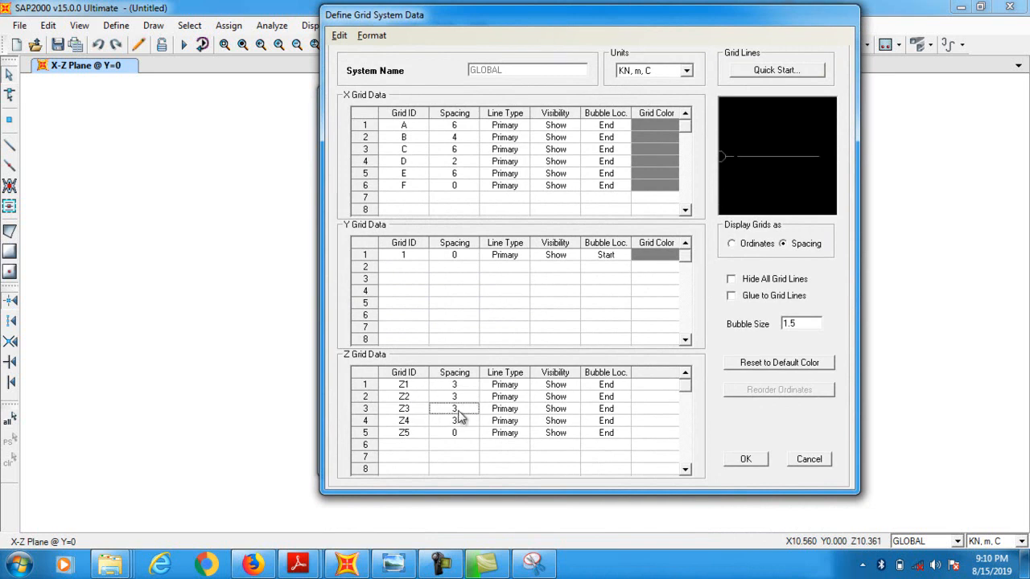
type("4")
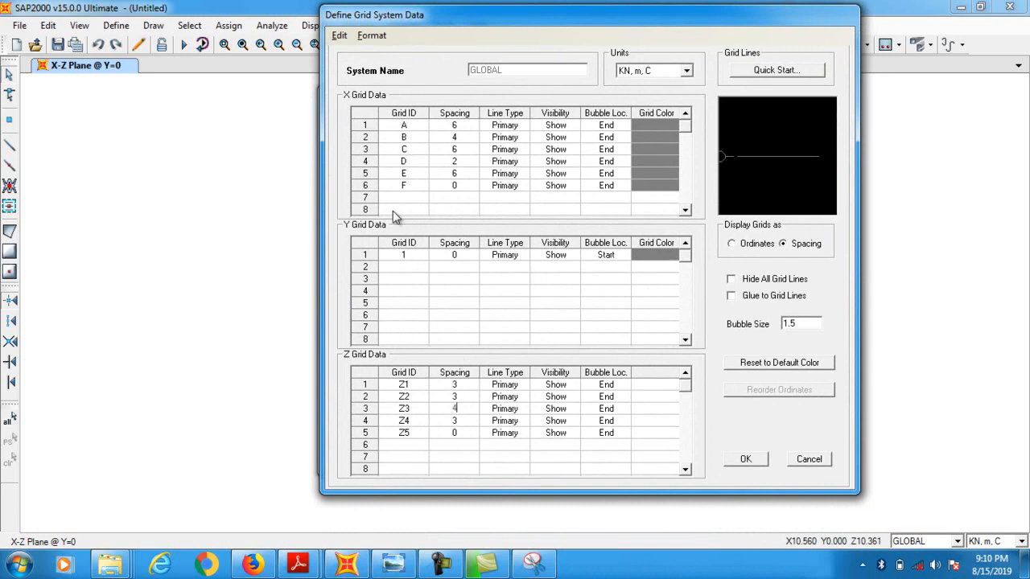
left_click(746, 459)
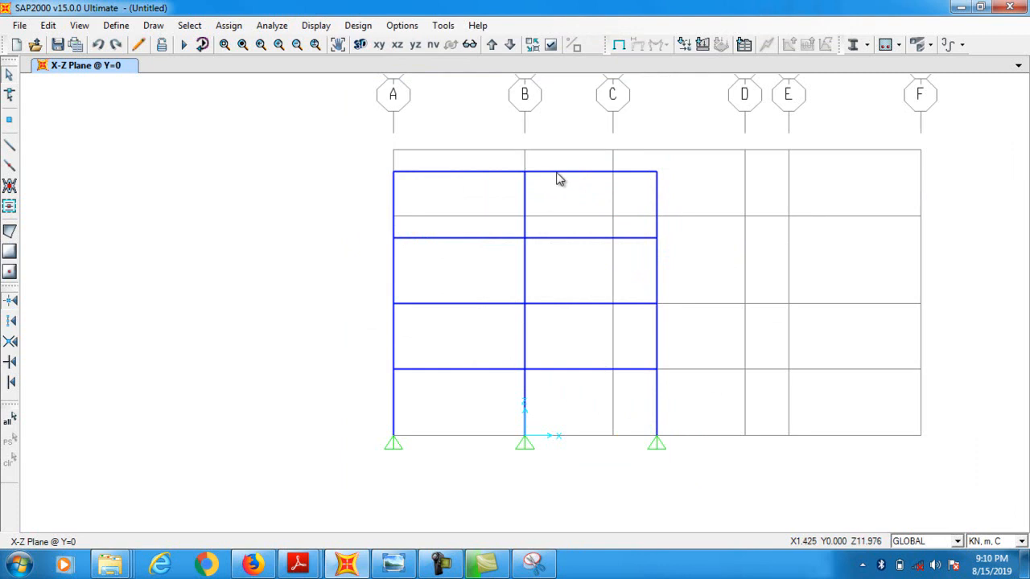
Reopen the GLOBAL grid system data, toggle Glue to Grid Lines and display the grids as spacing
right_click(555, 125)
left_click(576, 136)
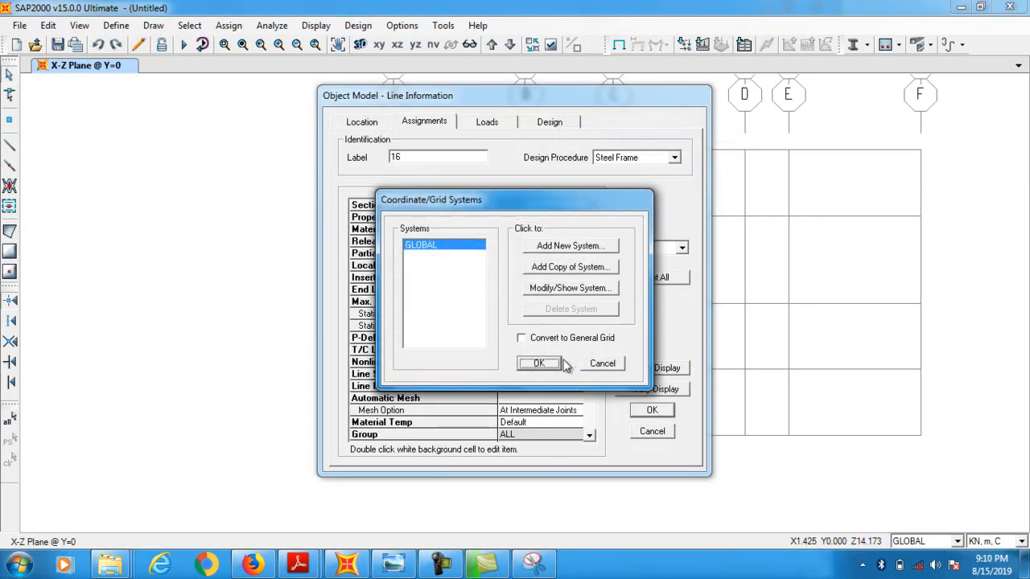
left_click(555, 289)
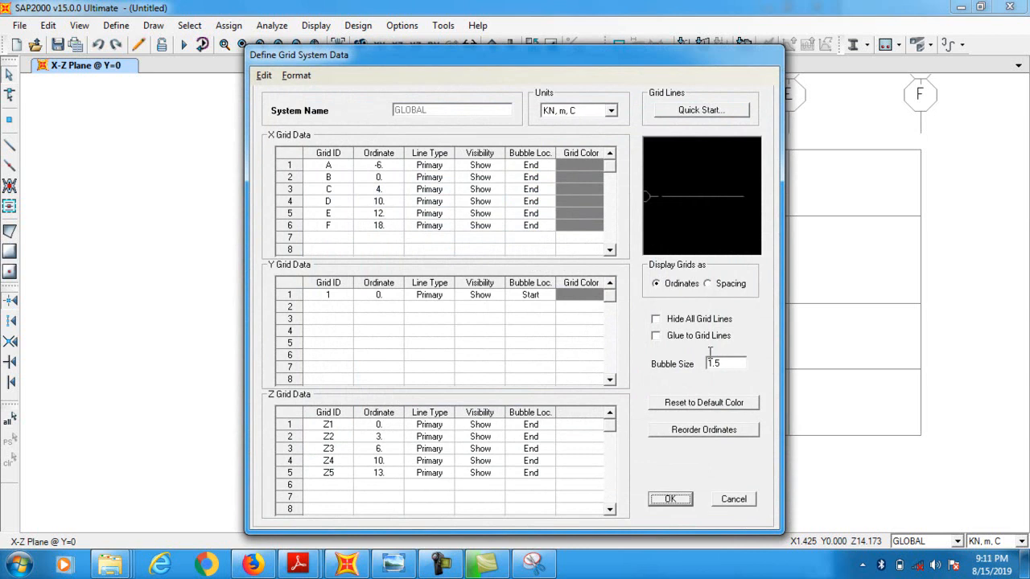
left_click(655, 336)
left_click(723, 286)
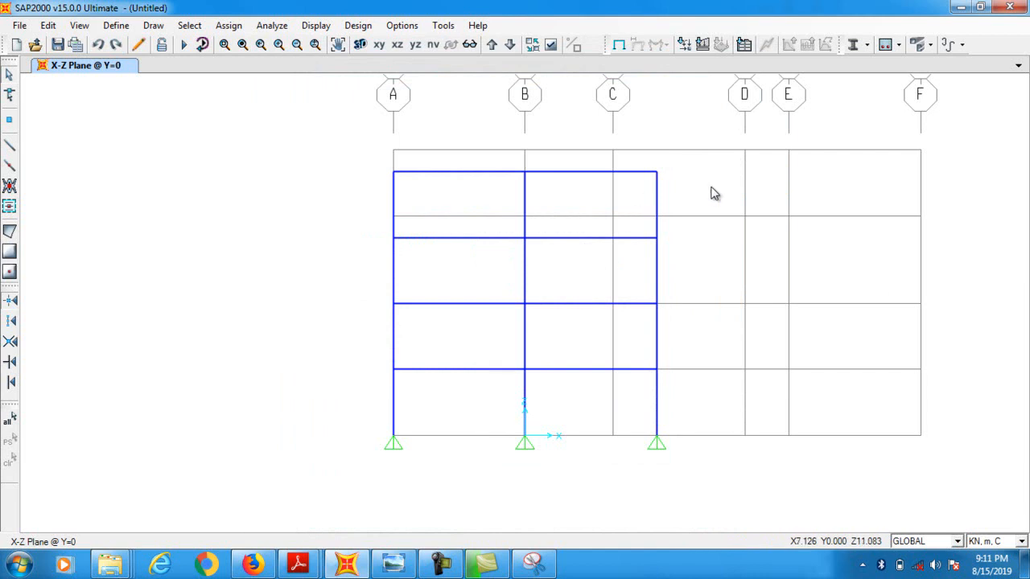
Delete all members and joints of the template frame from the X-Z view
left_click_drag(369, 159, 710, 468)
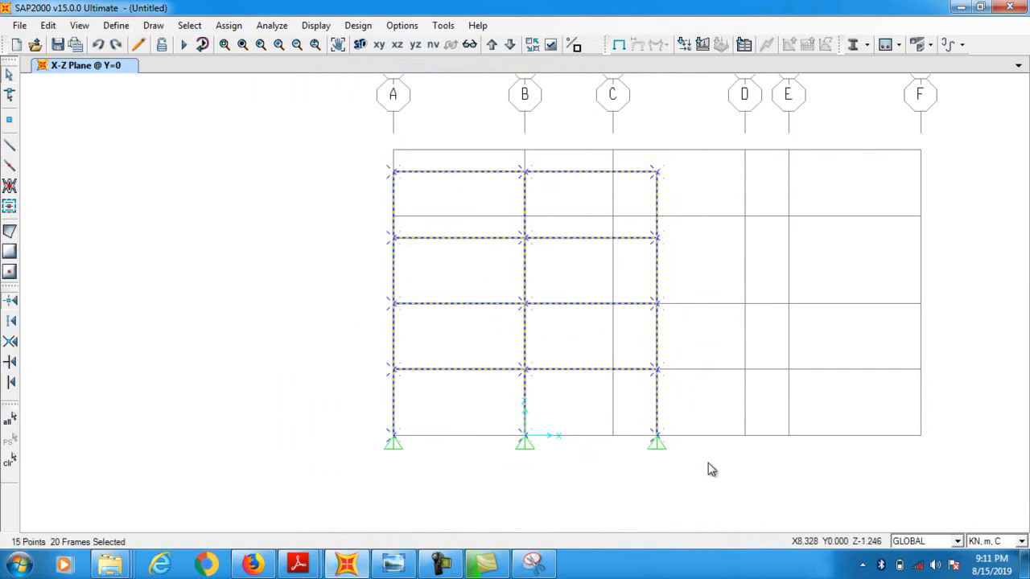
key("Delete")
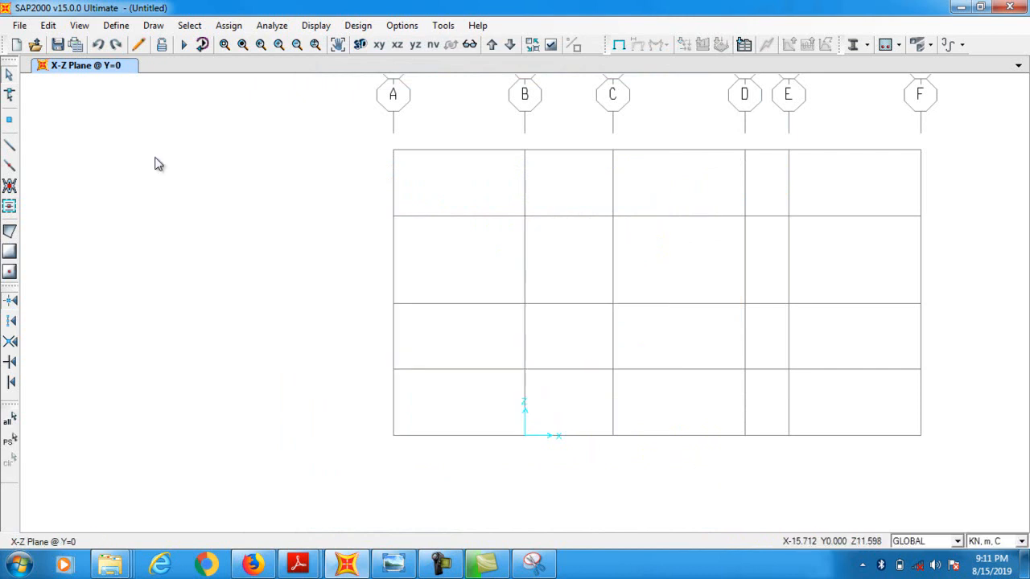
Draw straight FSEC1 frame members up grid line A, bay by bay along the roof level to F, and down grid line F
left_click(11, 155)
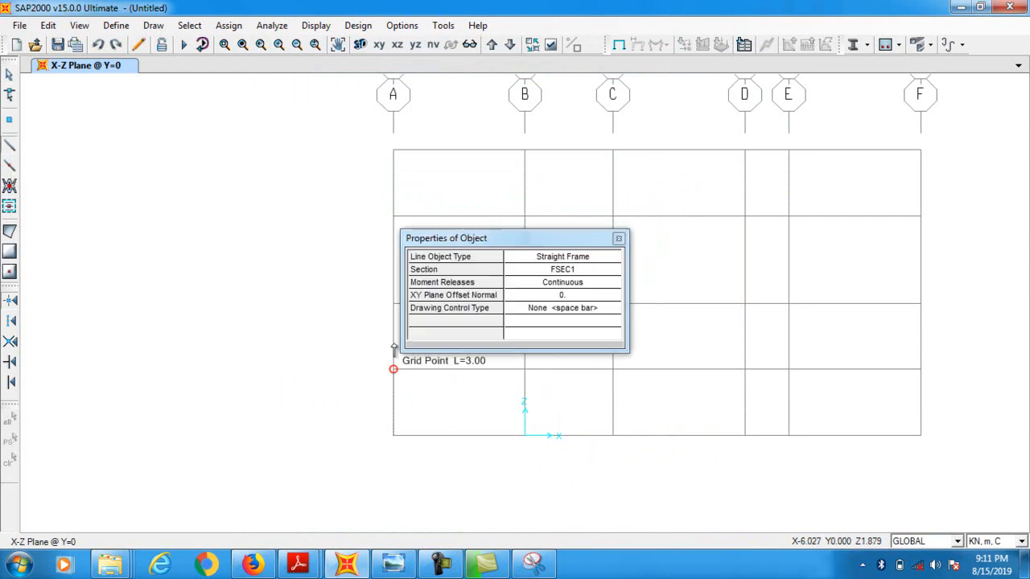
left_click(394, 150)
left_click(524, 151)
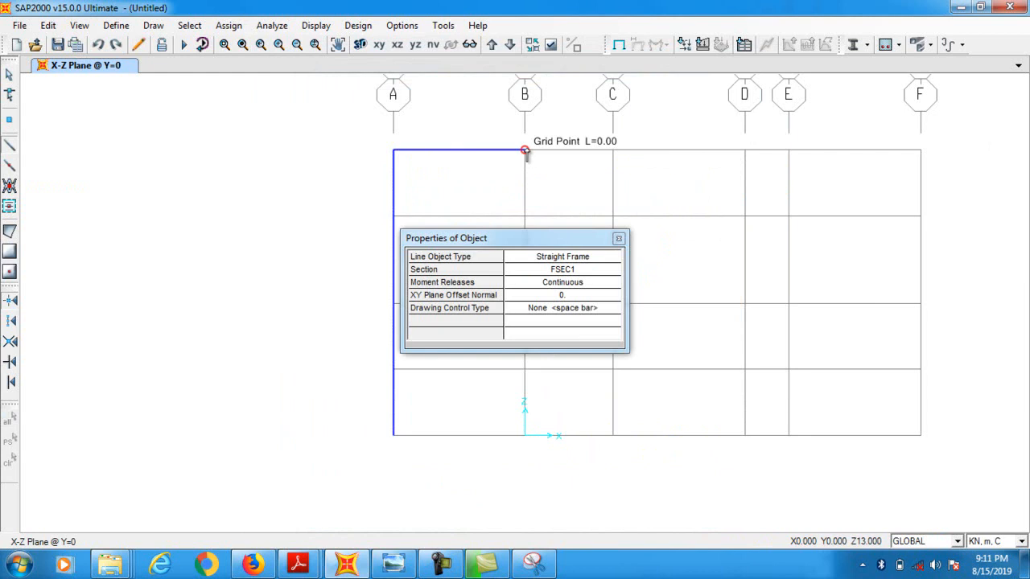
left_click(613, 150)
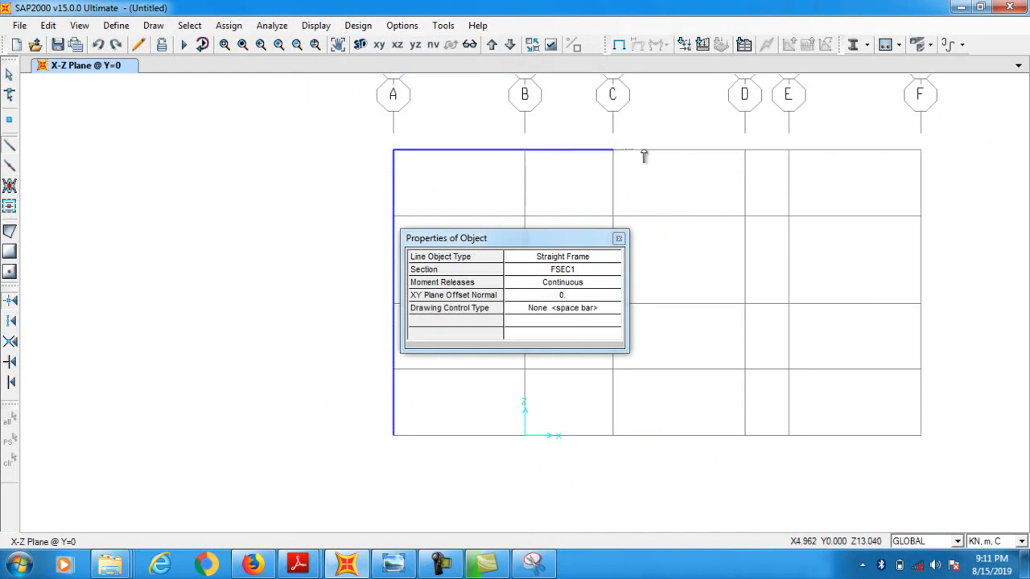
left_click(746, 151)
left_click(788, 150)
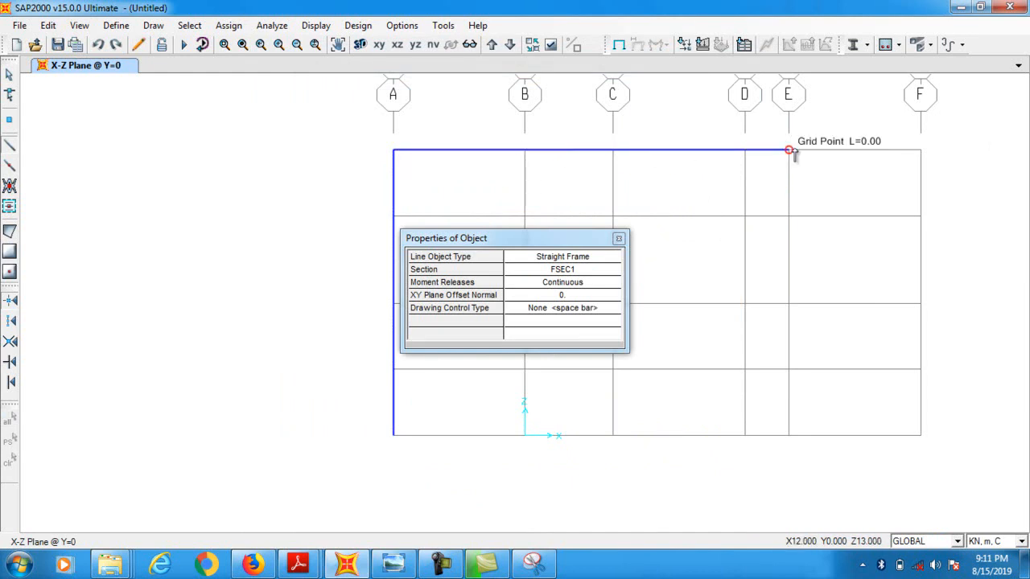
left_click(920, 151)
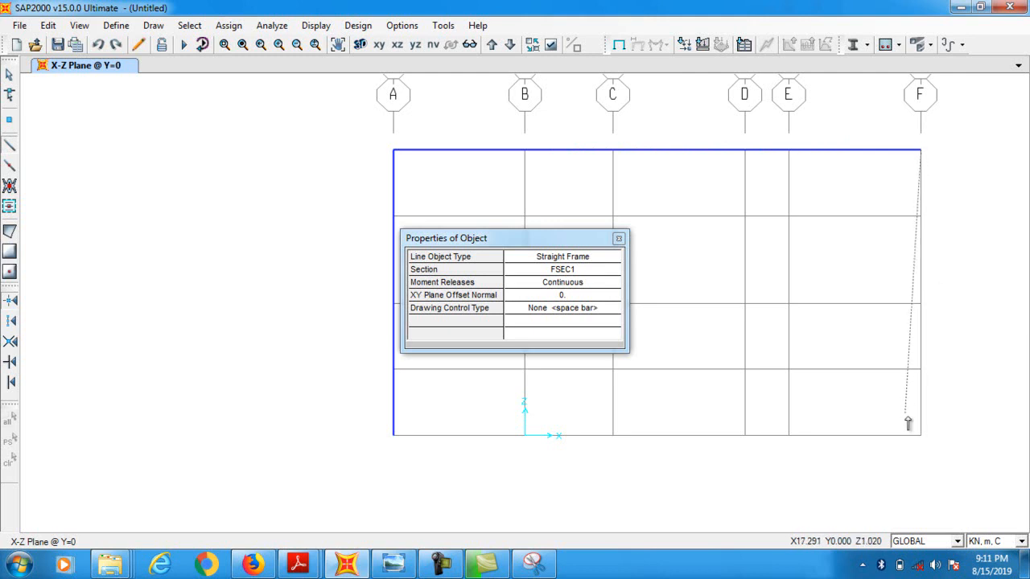
left_click(921, 436)
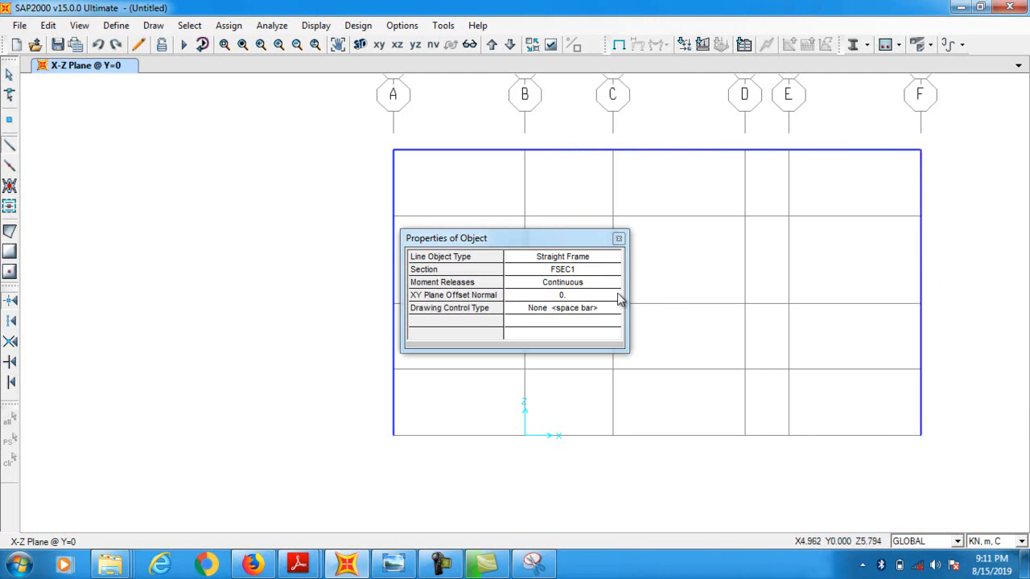
key("Escape")
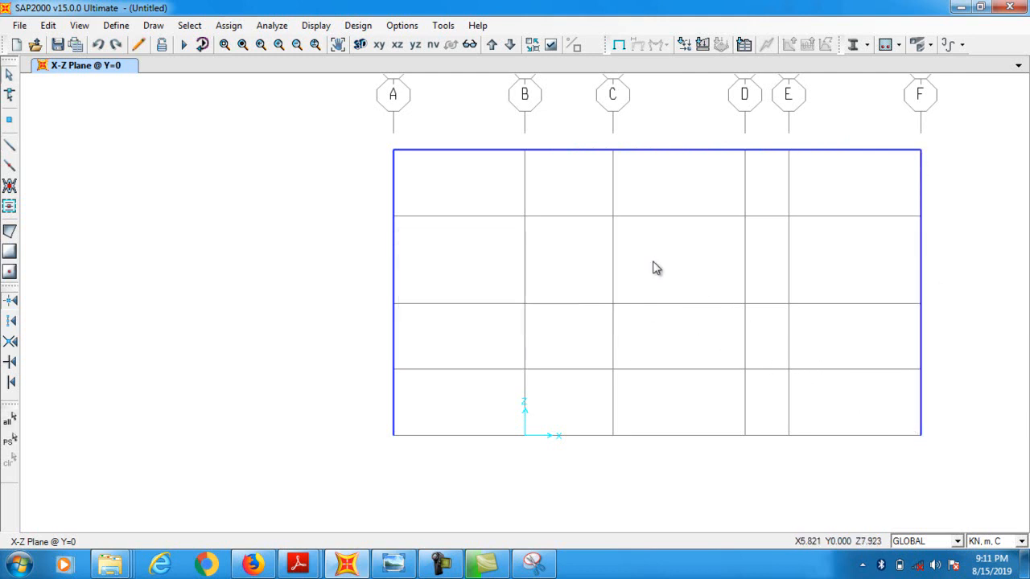
Quick-draw FSEC1 column members along grid line B from the base to the roof level
left_click(10, 165)
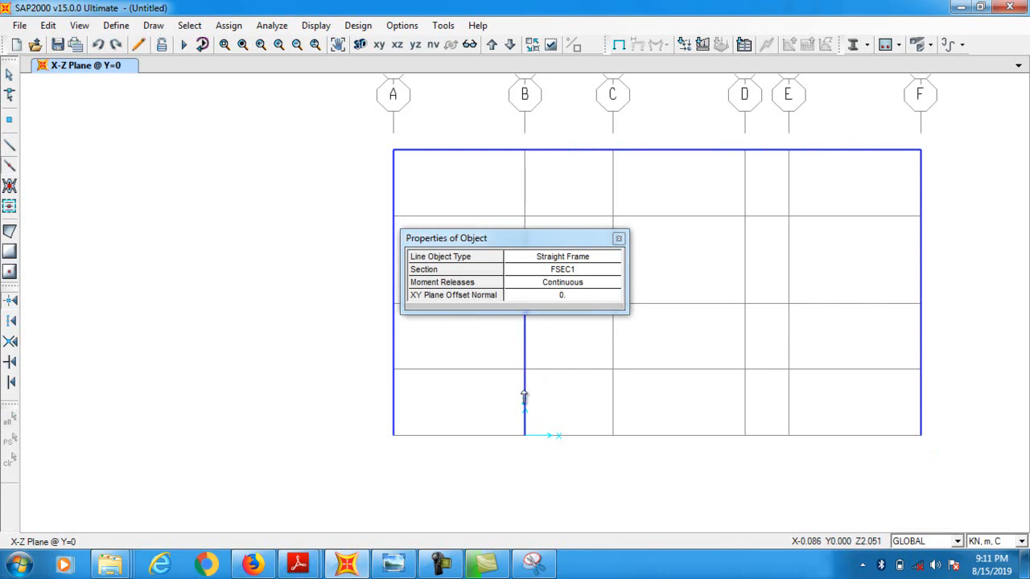
left_click_drag(520, 239, 196, 232)
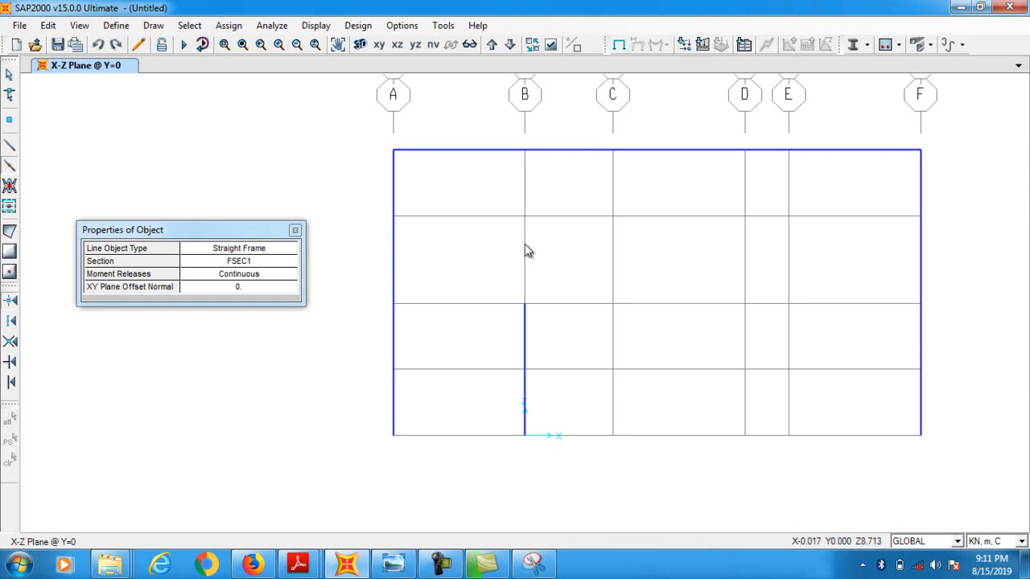
left_click(523, 191)
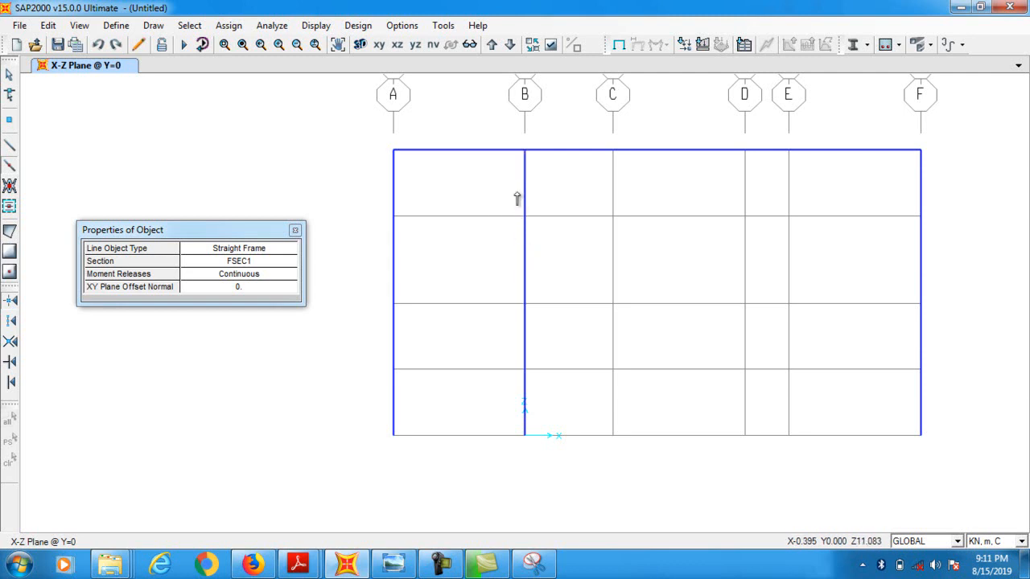
Quick-draw FSEC1 beams between grid lines A and B at the three intermediate floor levels
left_click(485, 217)
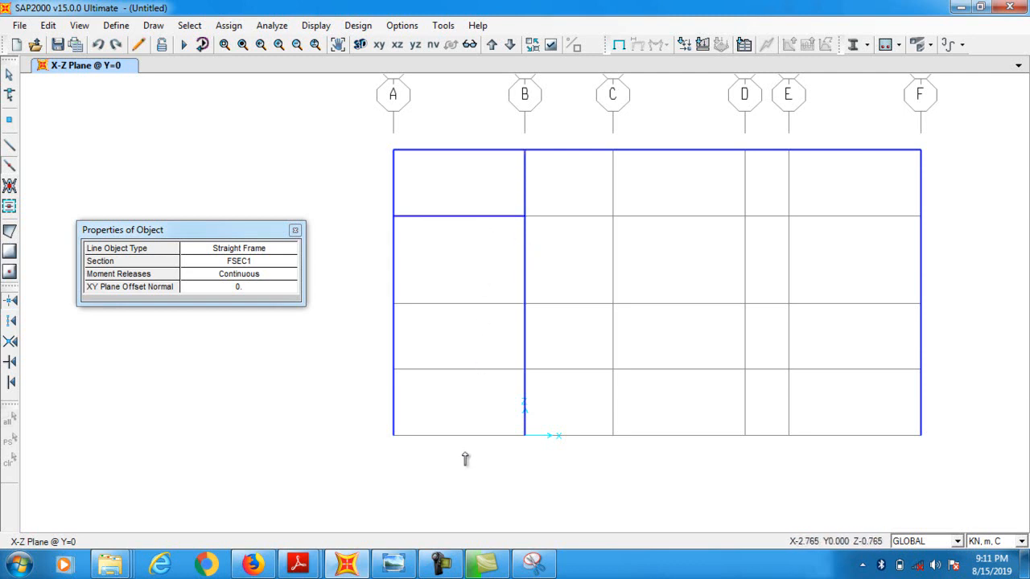
left_click_drag(455, 397, 446, 262)
left_click(457, 310)
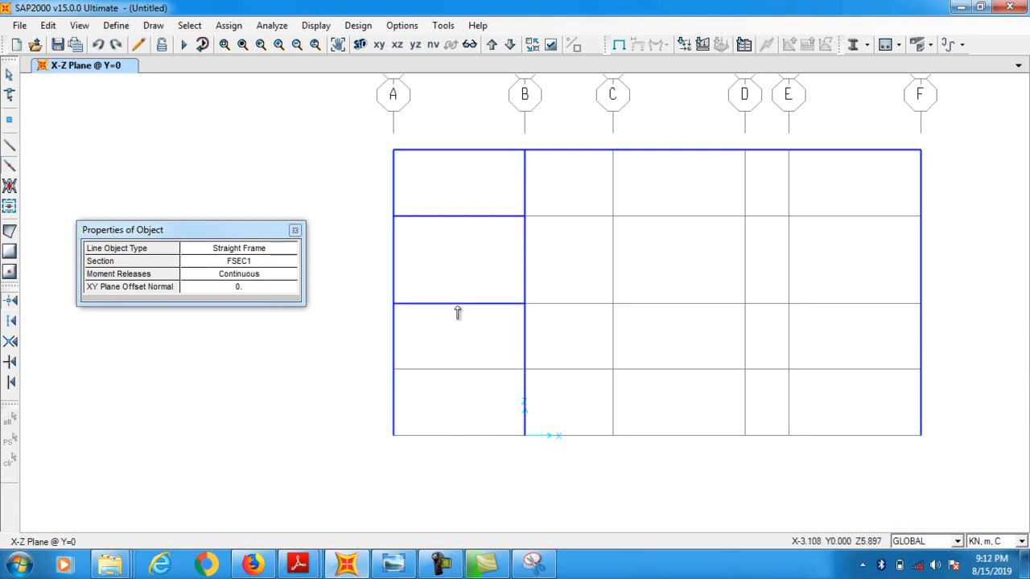
left_click(461, 372)
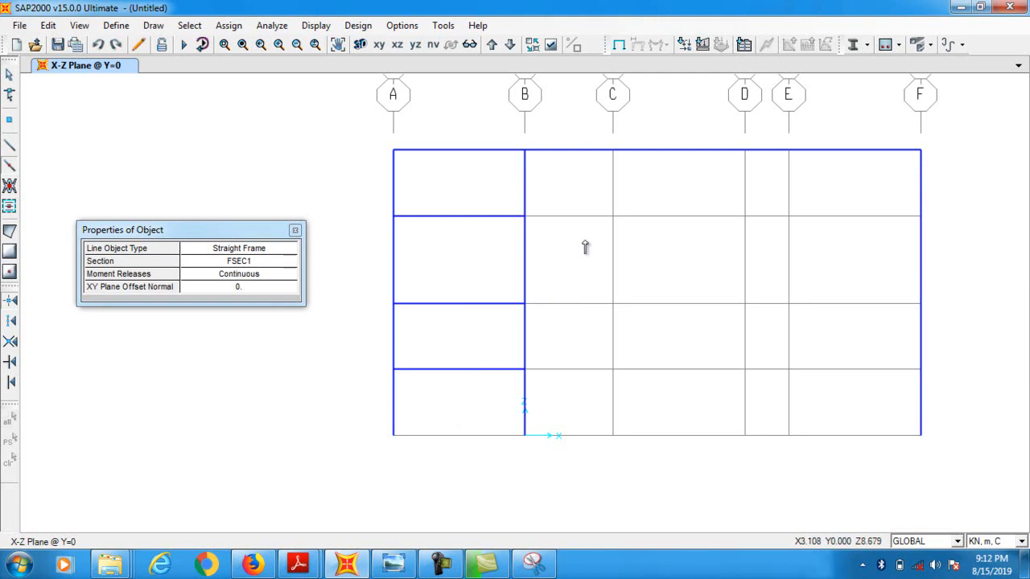
Quick-draw FSEC1 columns along the full height of grid line C and intermediate-floor beams from B to D
left_click(613, 185)
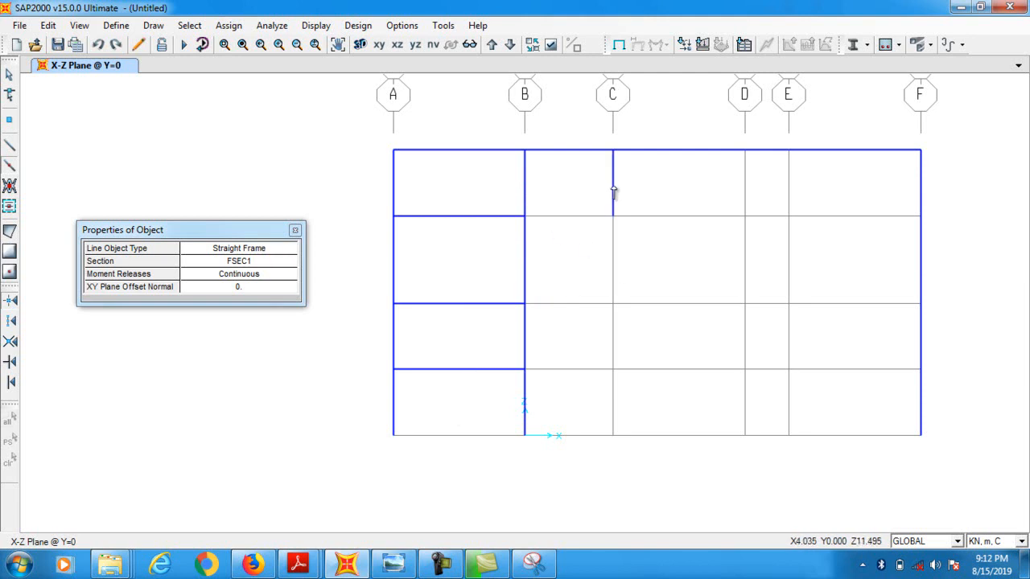
left_click(585, 216)
left_click(666, 219)
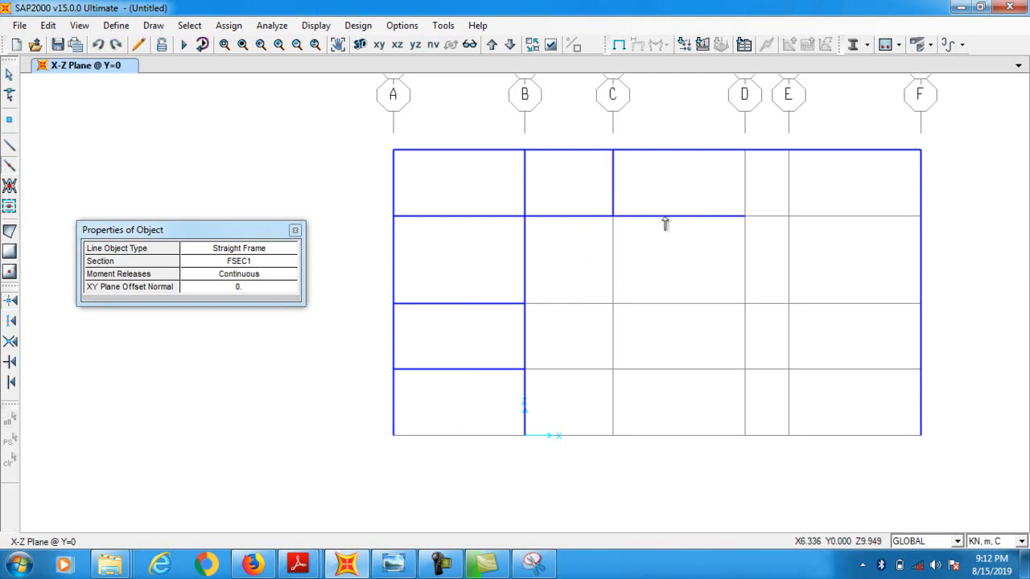
left_click(612, 276)
left_click(664, 304)
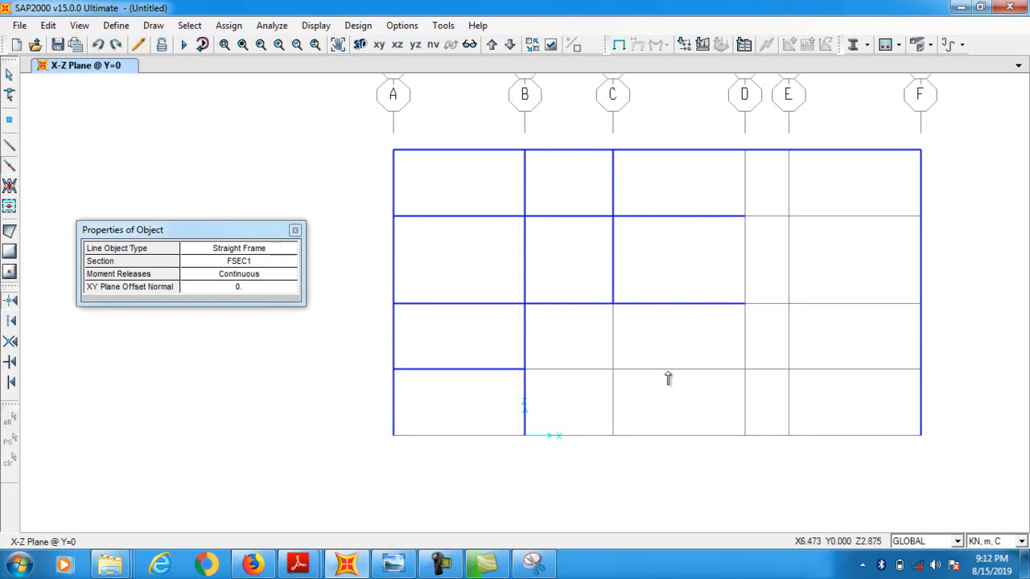
left_click(652, 369)
left_click(612, 342)
left_click(599, 371)
left_click(613, 396)
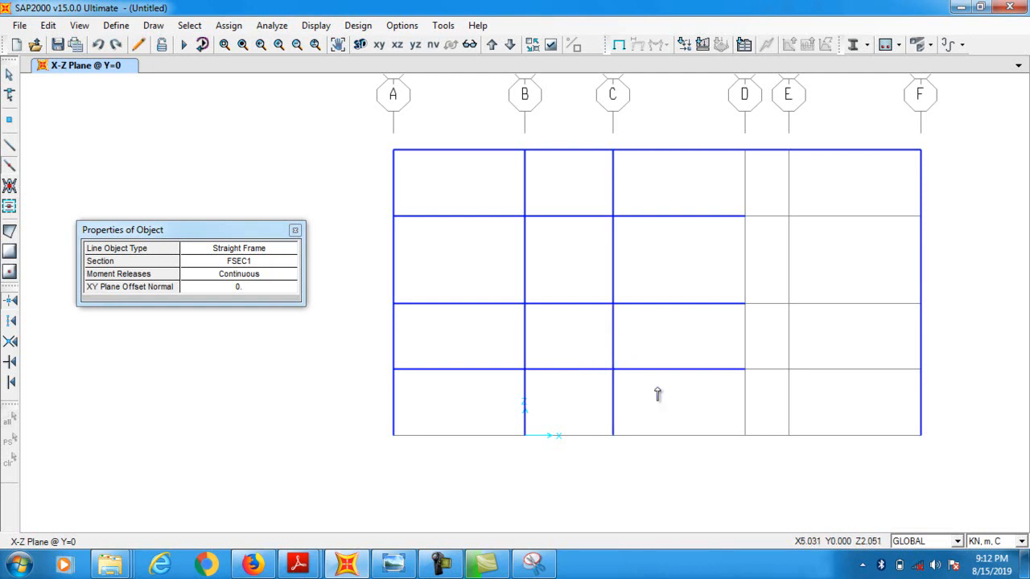
Quick-draw the FSEC1 columns on grid lines D and E and the intermediate-floor beams from D to F, and finish drawing
left_click(745, 339)
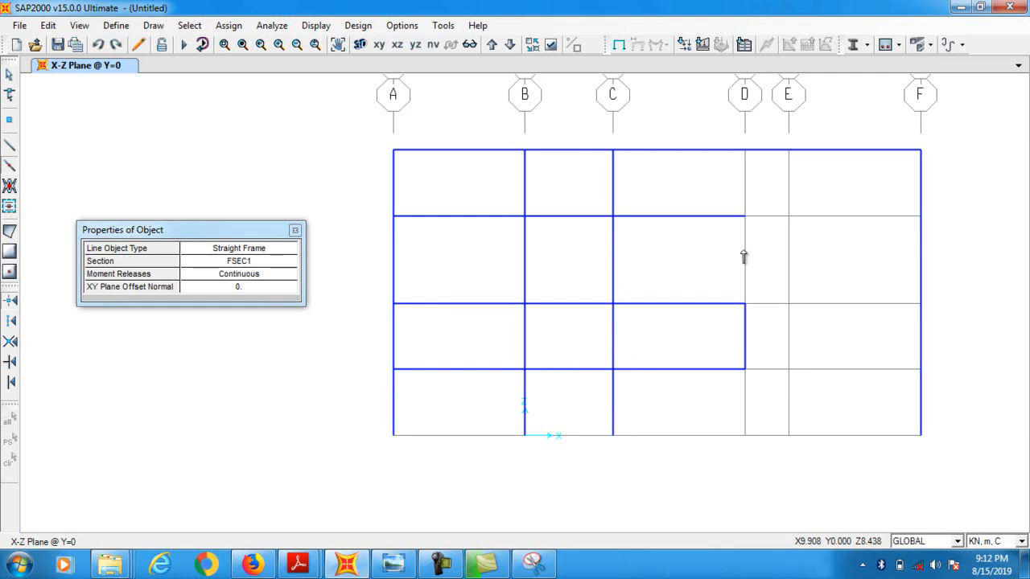
left_click(745, 257)
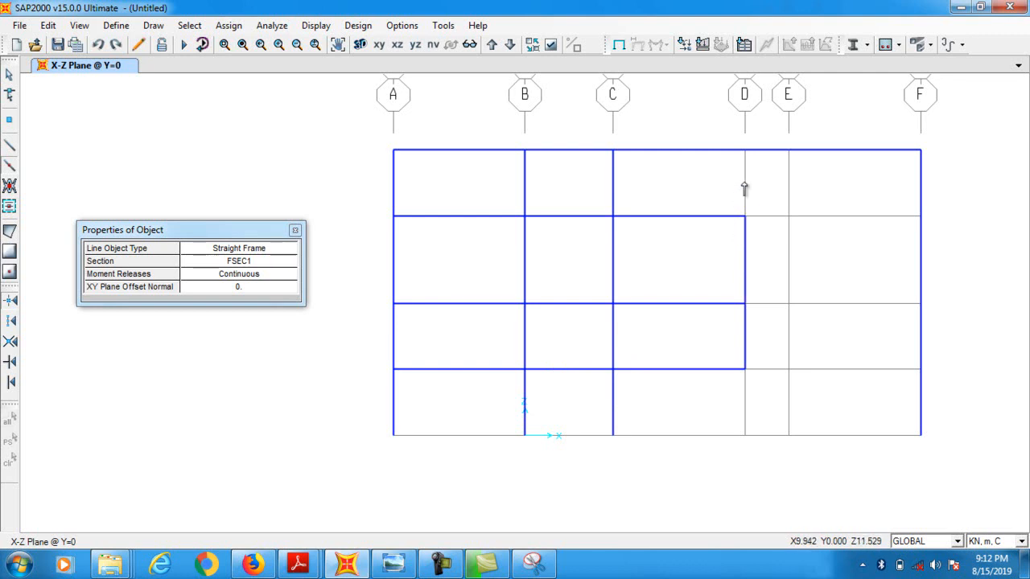
left_click(788, 193)
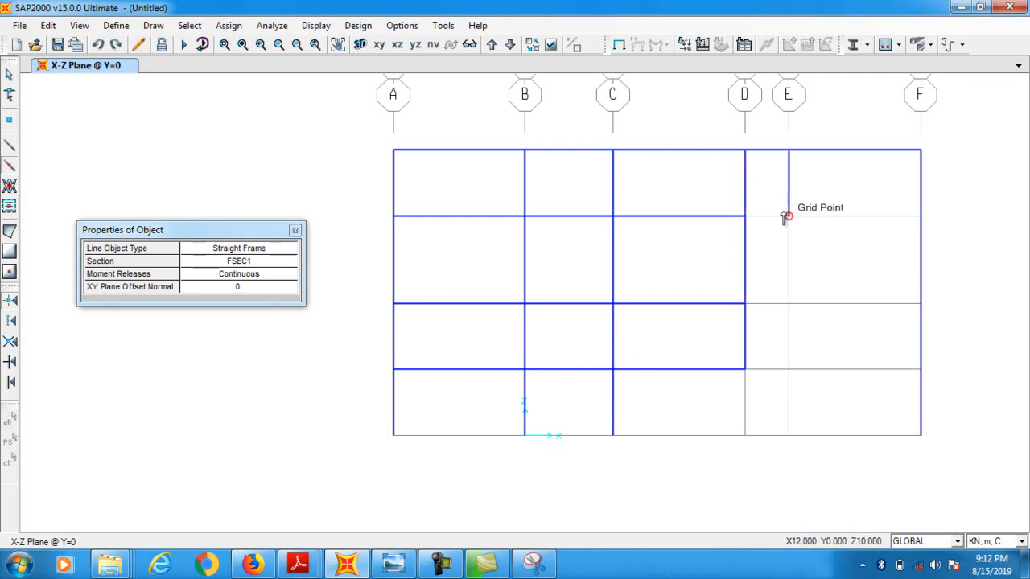
left_click(774, 217)
left_click(832, 217)
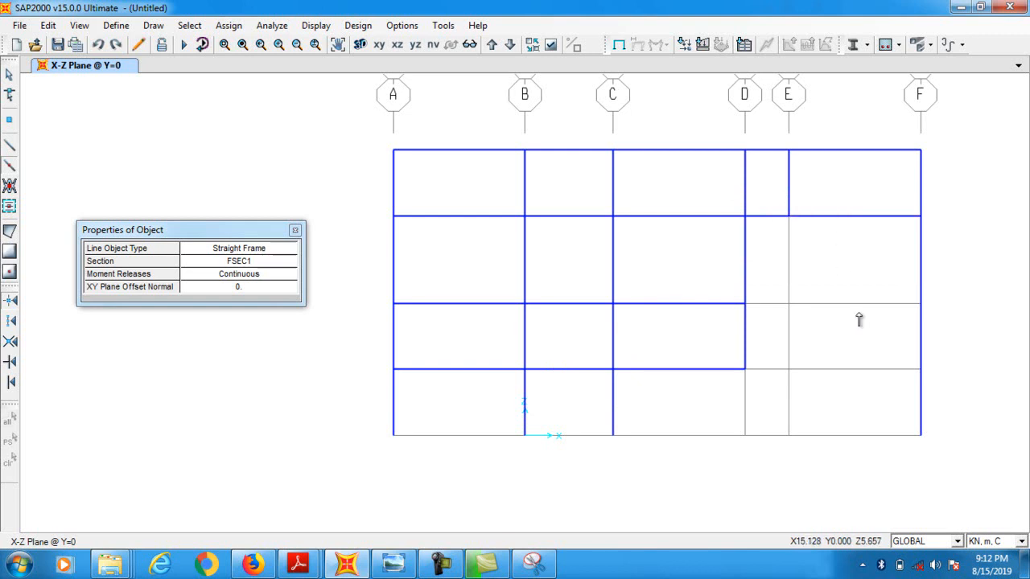
left_click(833, 308)
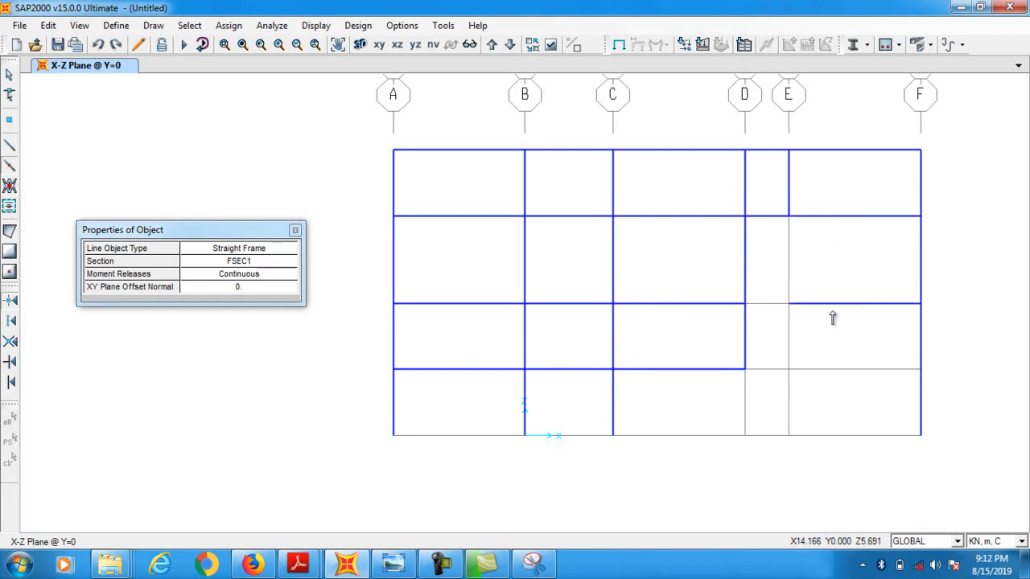
left_click(768, 304)
left_click(777, 373)
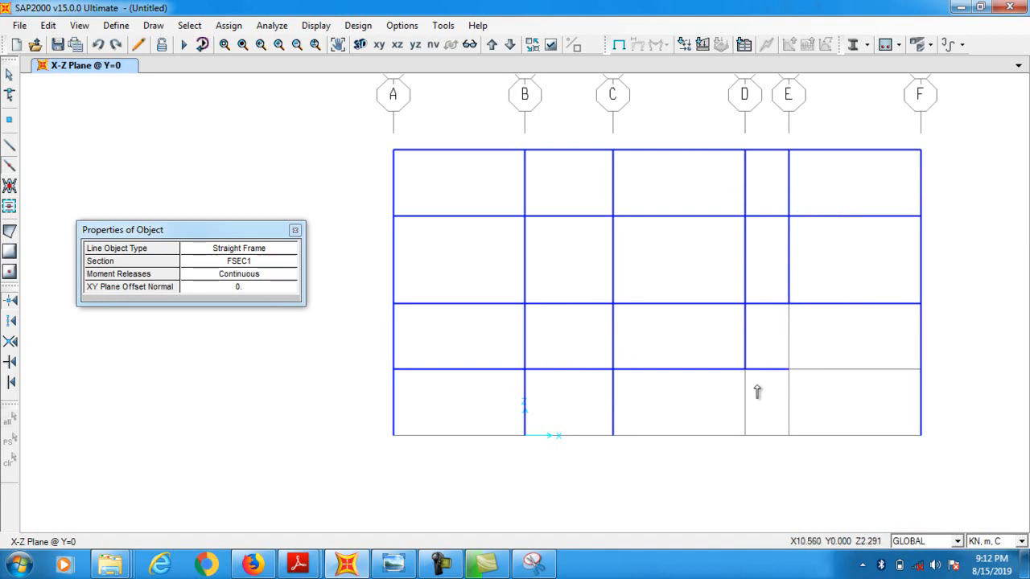
left_click(789, 404)
left_click(824, 375)
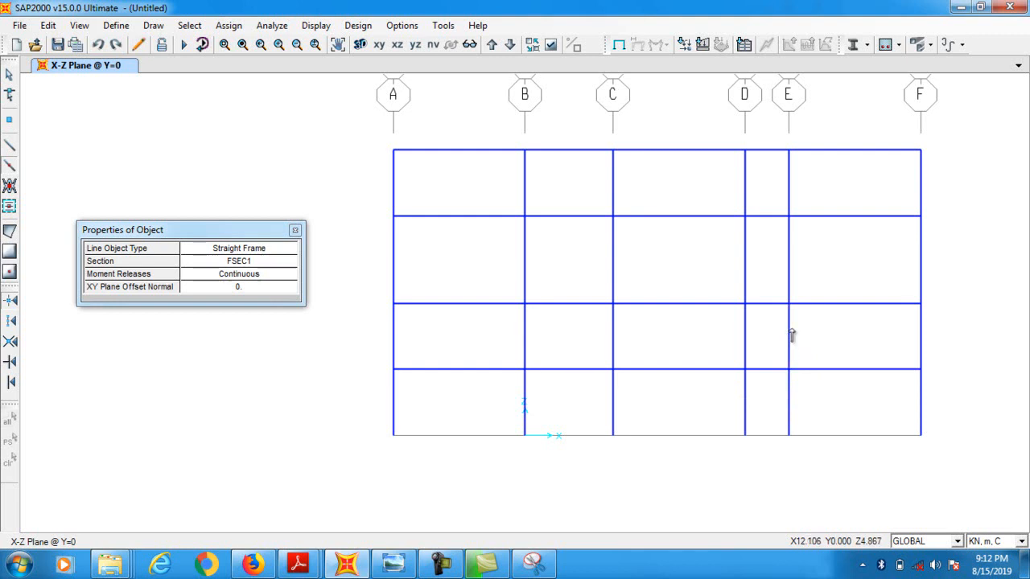
left_click(295, 230)
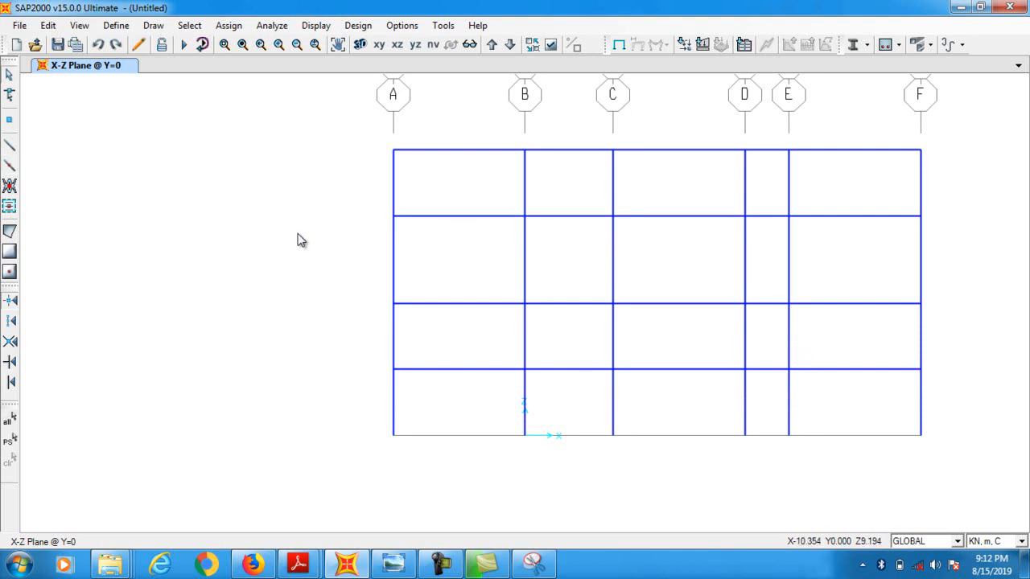
Assign fixed joint restraints to the six base joints on grid lines A to F
left_click(391, 435)
left_click(525, 435)
left_click(612, 435)
left_click(746, 436)
left_click(789, 435)
left_click(919, 436)
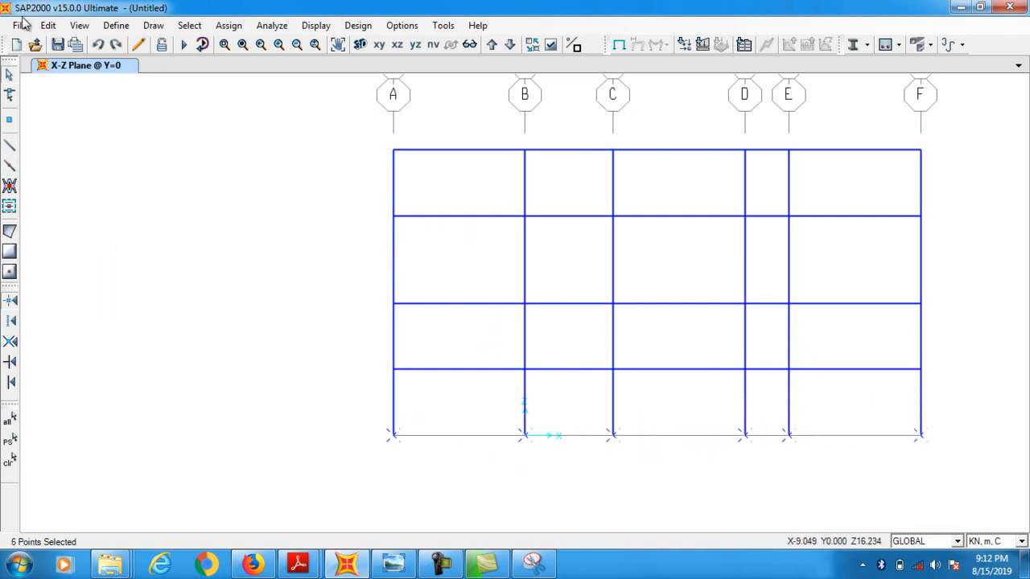
left_click(229, 25)
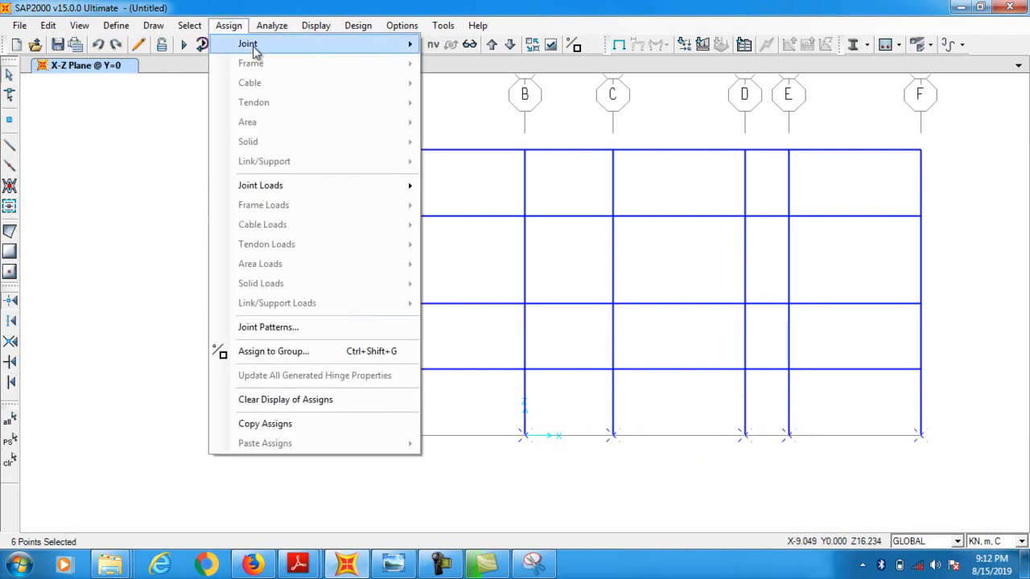
left_click(458, 46)
left_click(483, 331)
left_click(482, 364)
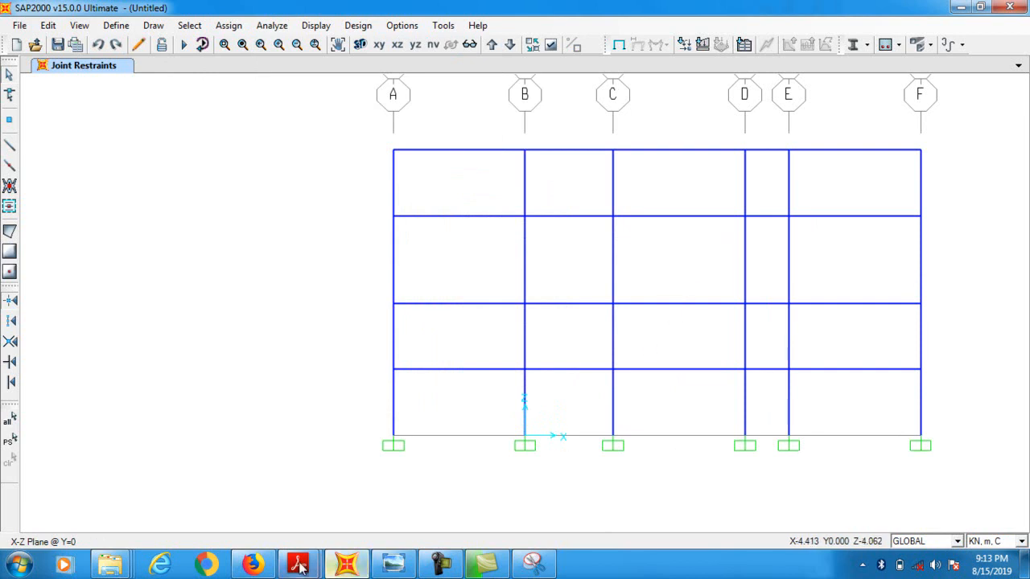
Switch to Chapter 12.pdf in Adobe Reader, examine the frame of problem 12-20, and return to SAP2000
mouse_move(297, 566)
left_click(409, 499)
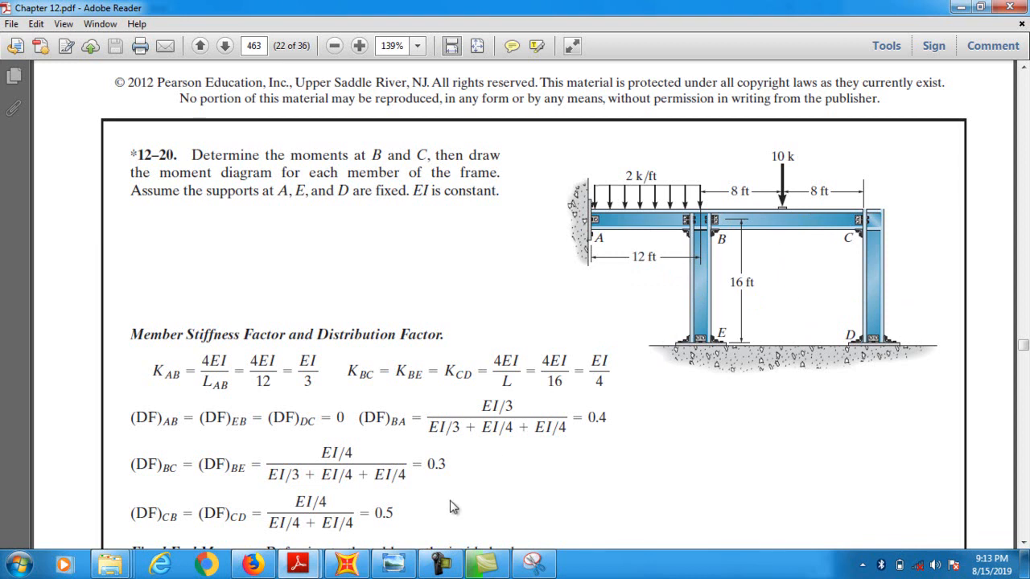
left_click(343, 567)
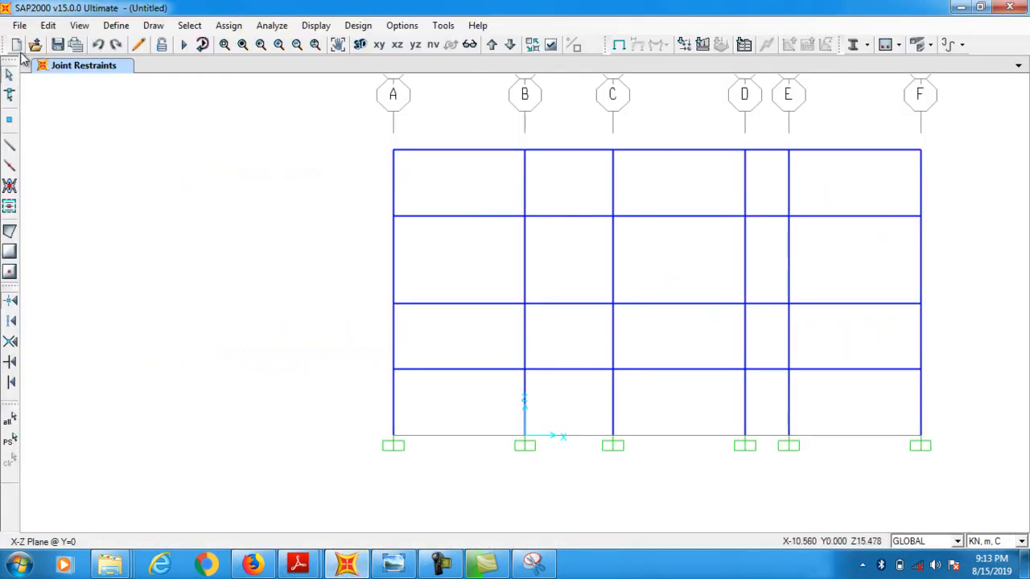
Discard the current model for a new one and set the units to Kip, ft, F
left_click(16, 45)
left_click(537, 338)
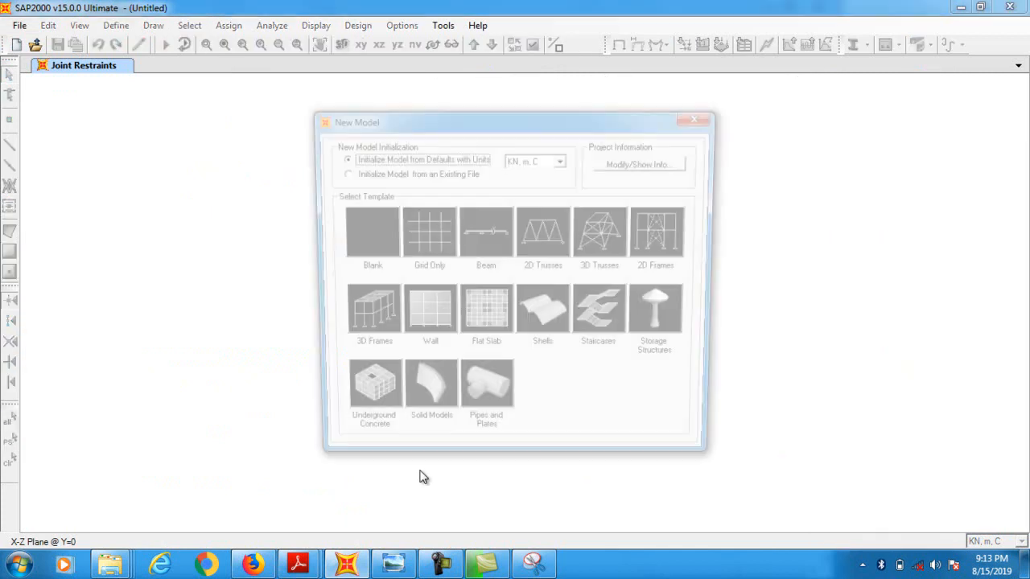
left_click(308, 567)
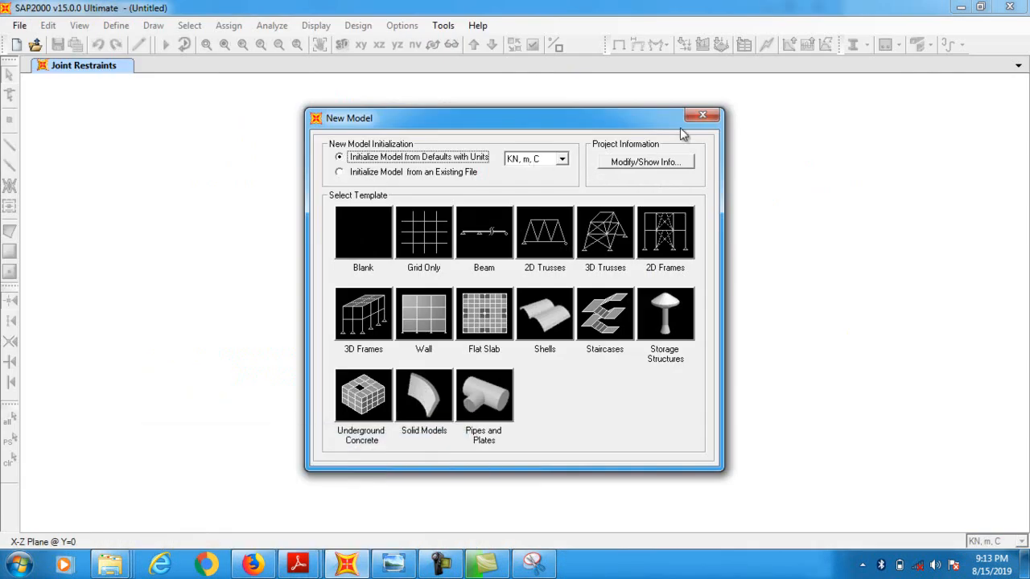
left_click(699, 119)
left_click(1023, 541)
left_click(994, 420)
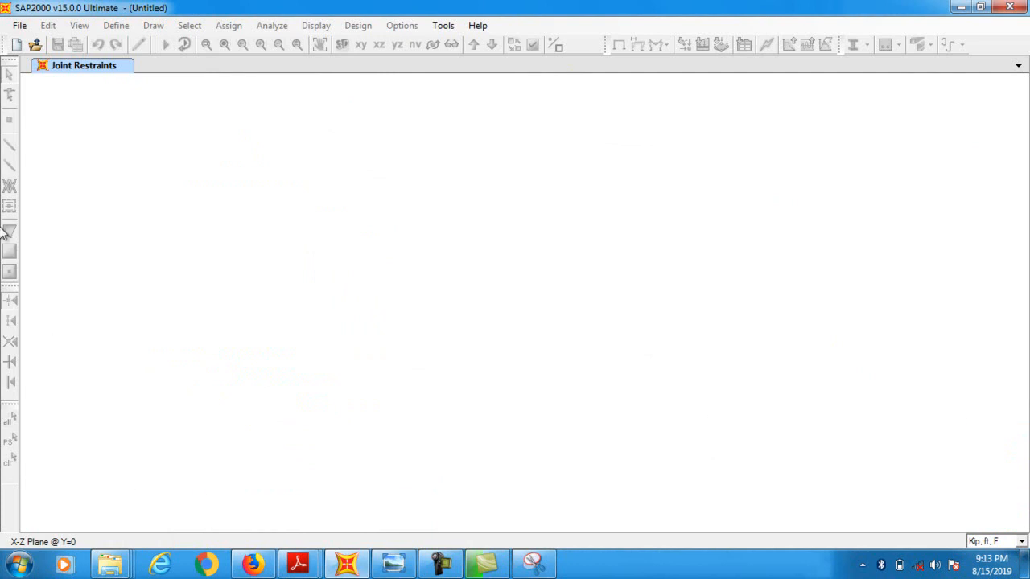
Start a new 2D Frames portal model with 1 story, 2 bays and a story height of 16 ft
left_click(16, 44)
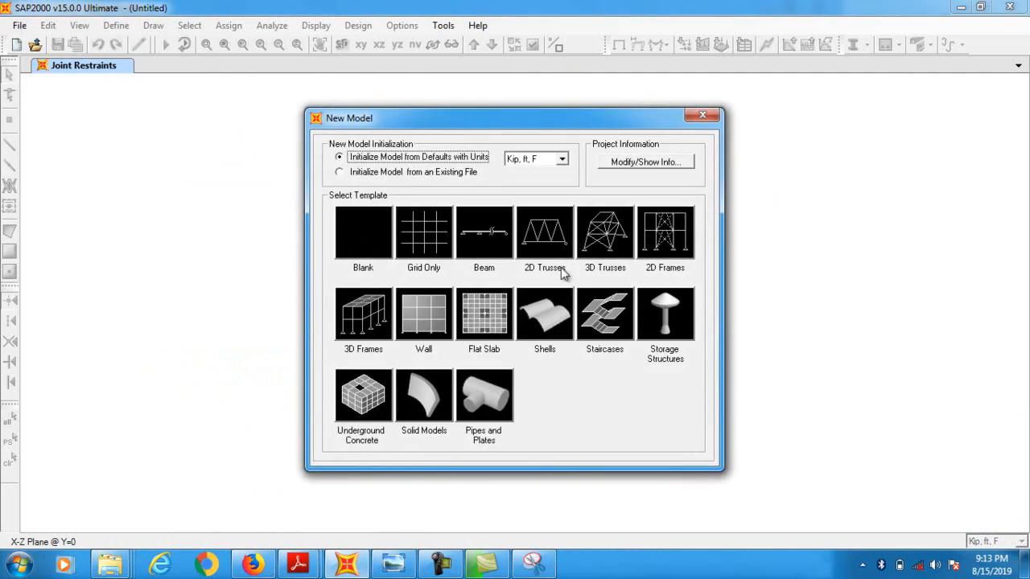
left_click(665, 233)
double_click(549, 222)
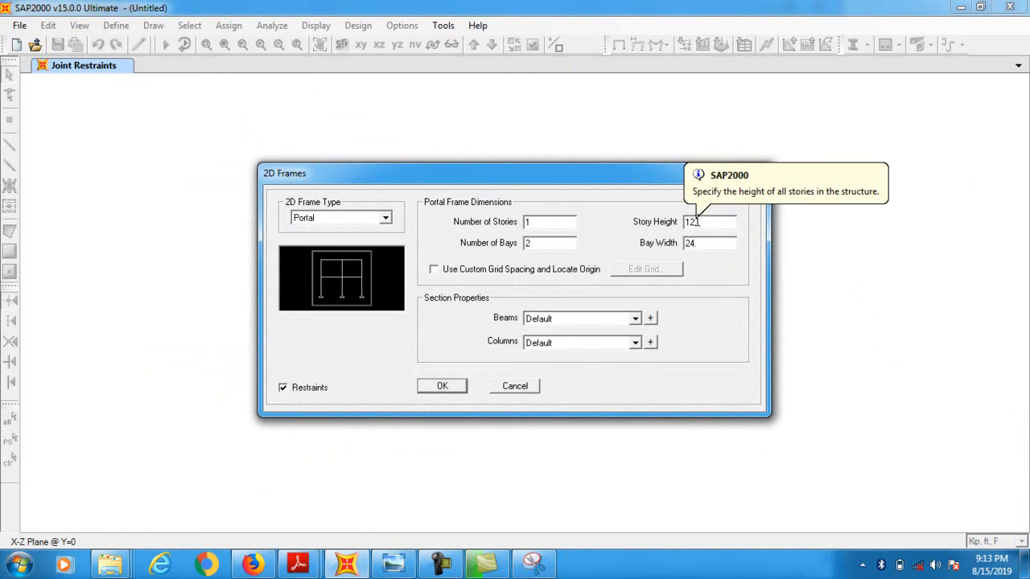
key("Tab")
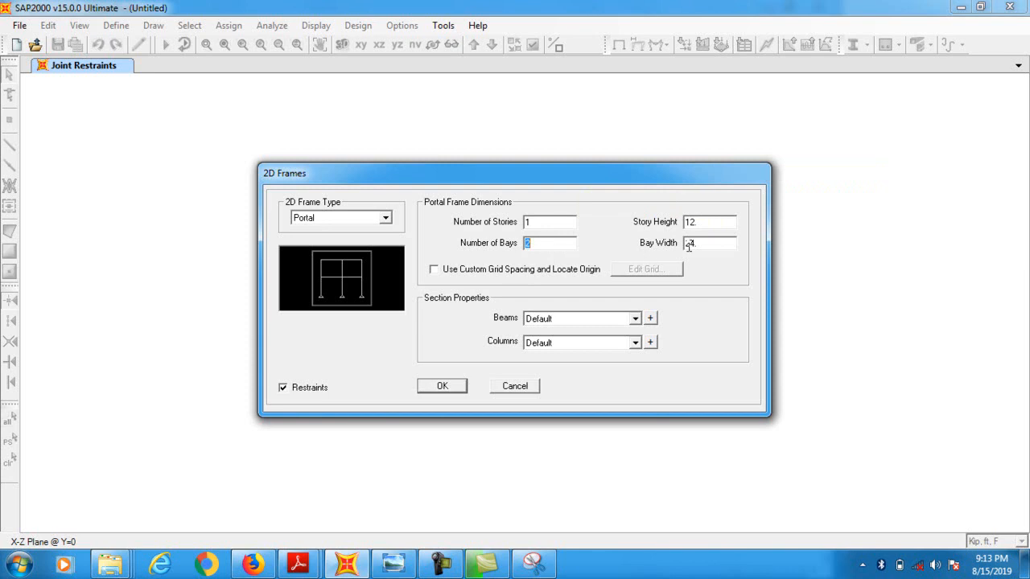
key("Tab")
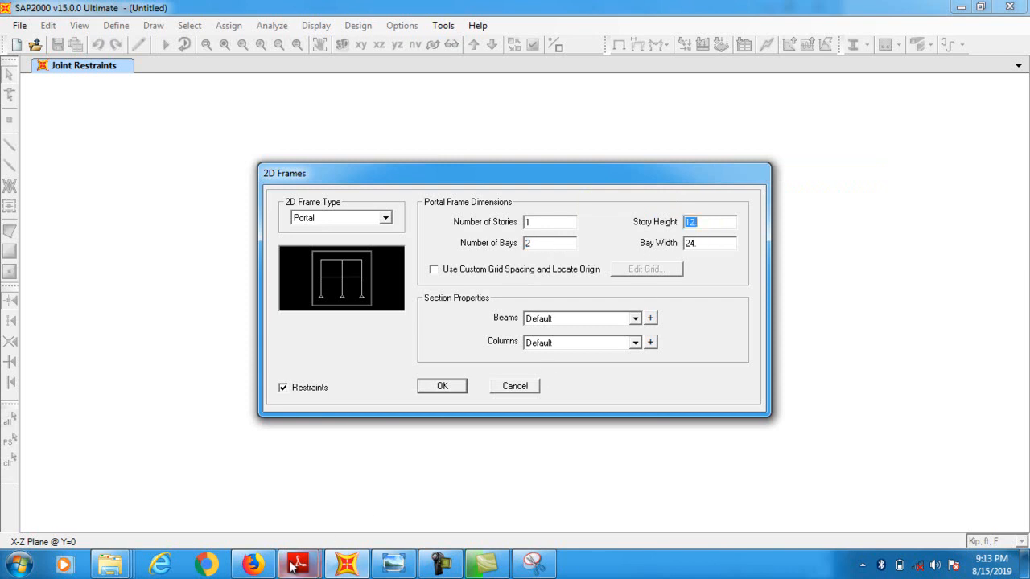
mouse_move(298, 563)
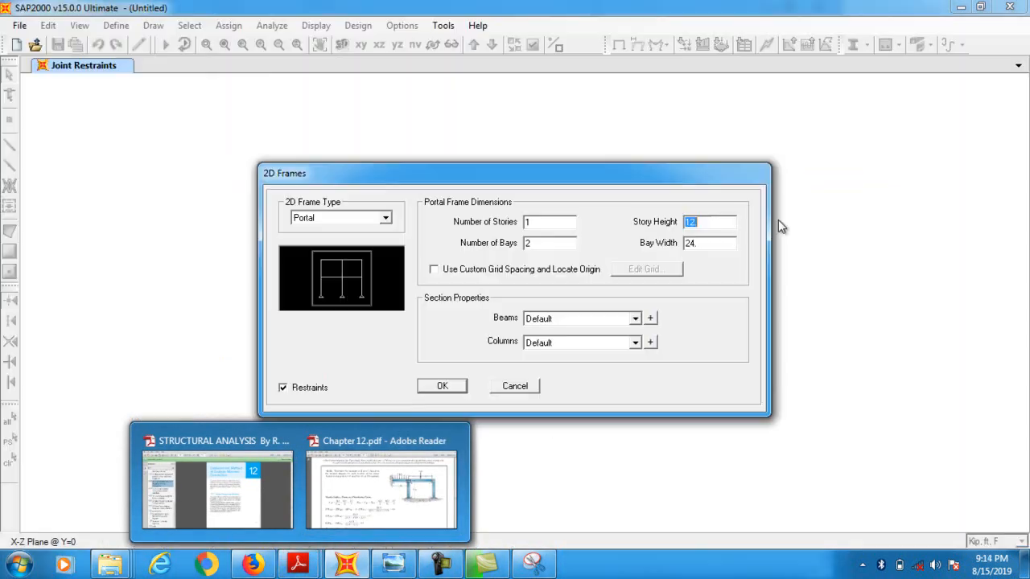
type("1")
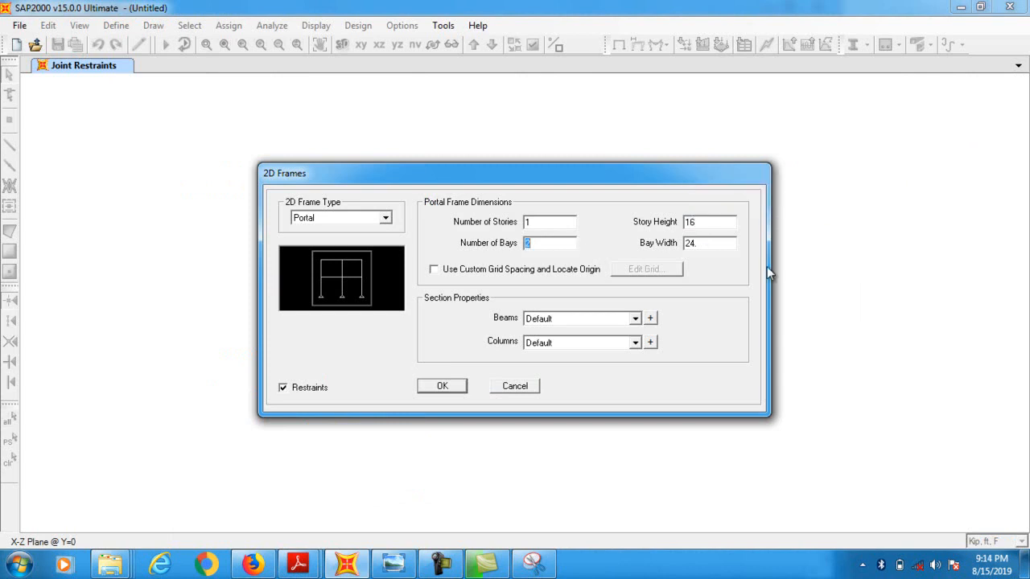
Enable custom grid spacing, display the grids as spacing, and set the X spacings to 12 ft for A and 16 ft for B
left_click(463, 273)
left_click(631, 273)
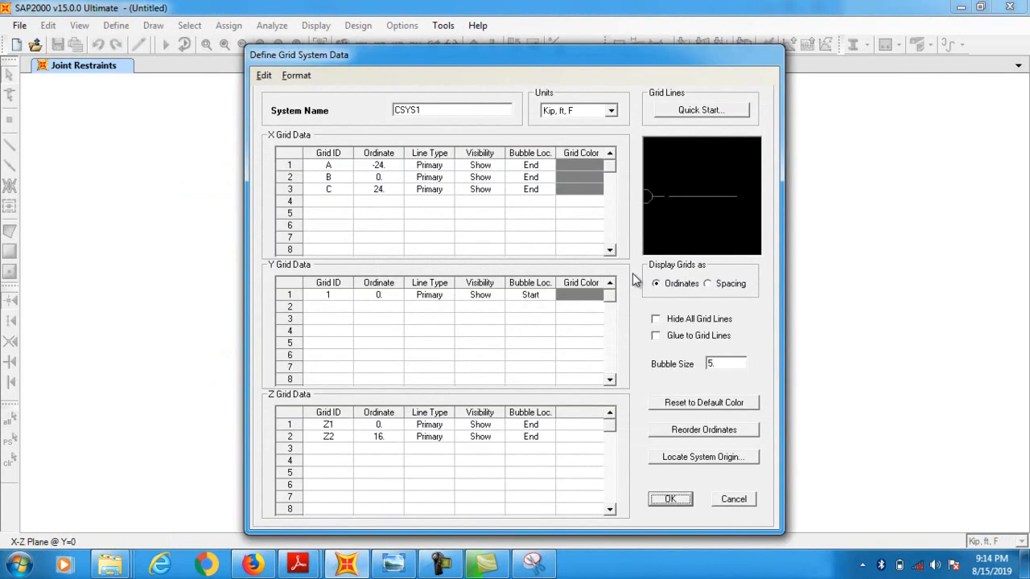
left_click(728, 282)
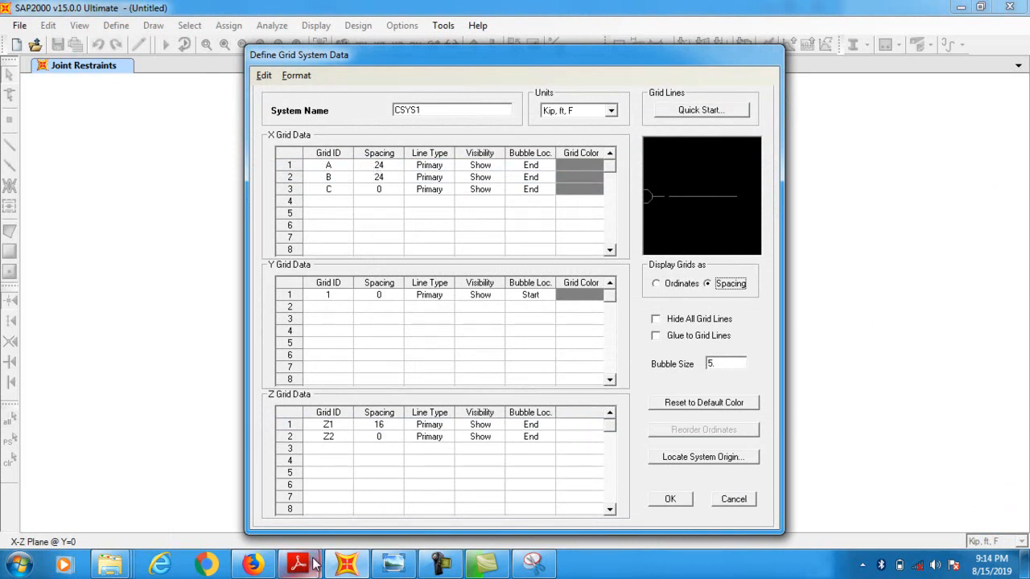
mouse_move(389, 519)
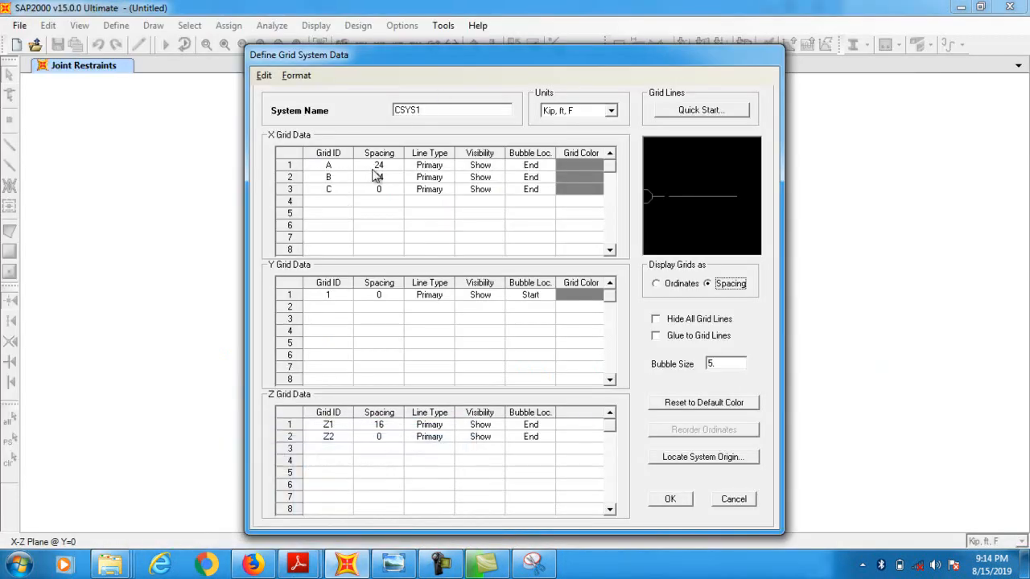
left_click(390, 166)
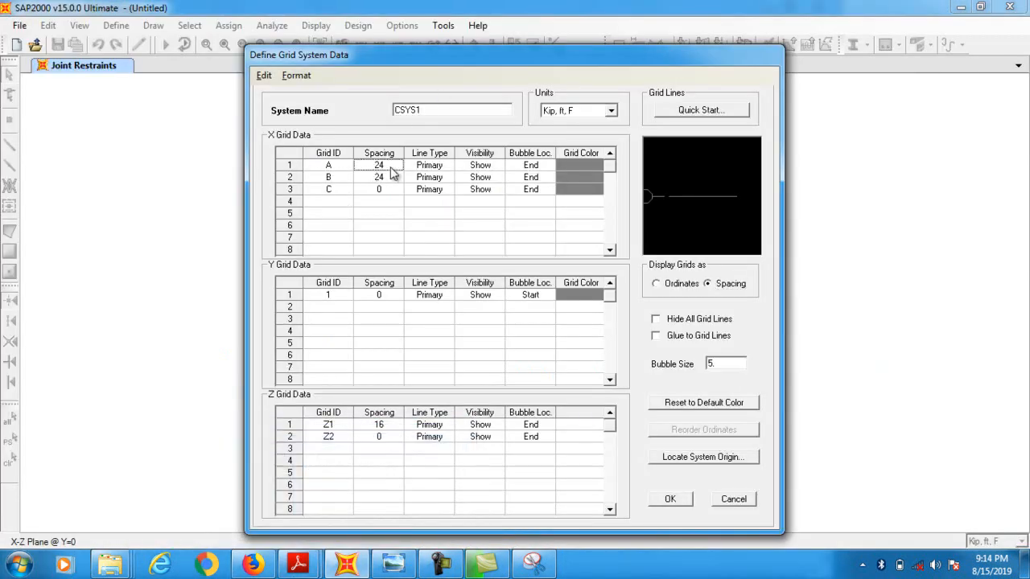
type("1")
left_click(392, 178)
type("1")
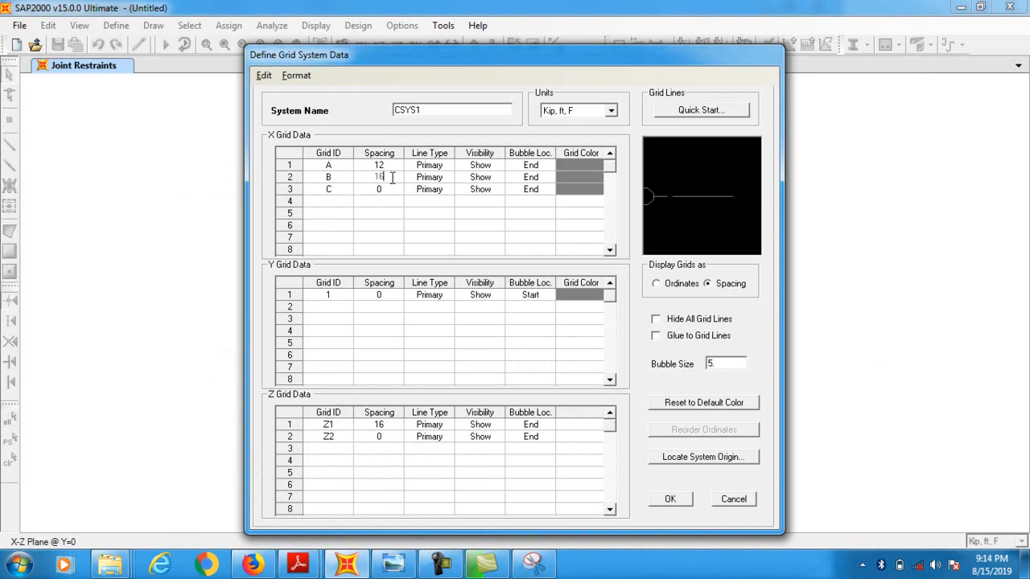
left_click(675, 500)
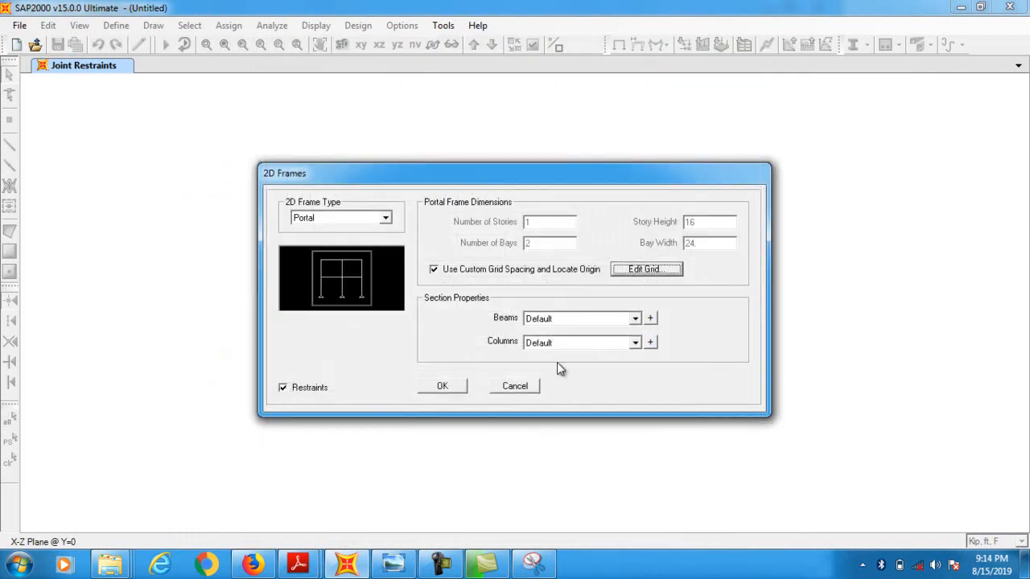
Generate the 2D frame with the custom grid and keep only the X-Z elevation view by closing the 3-D view
left_click(443, 389)
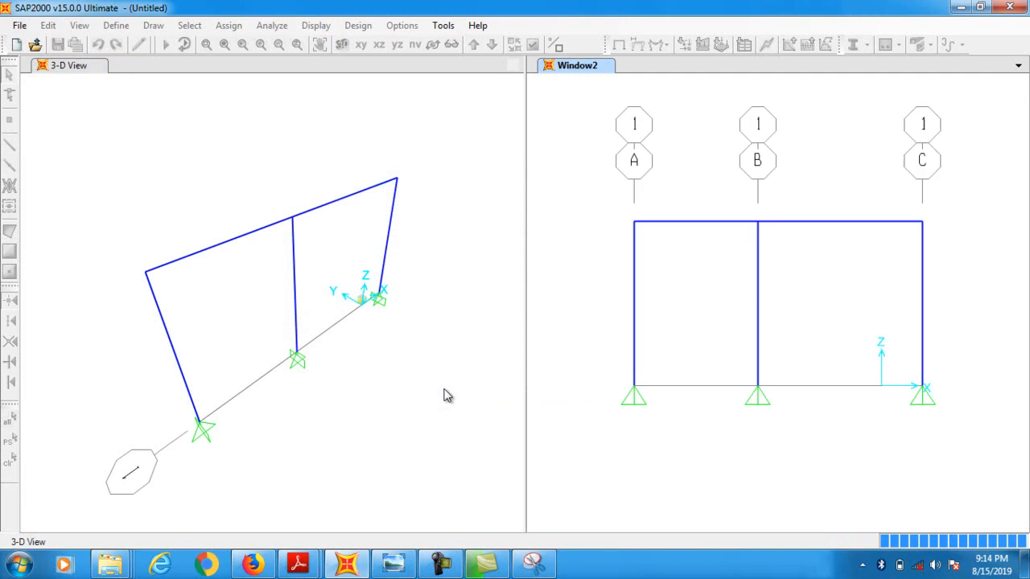
left_click(101, 65)
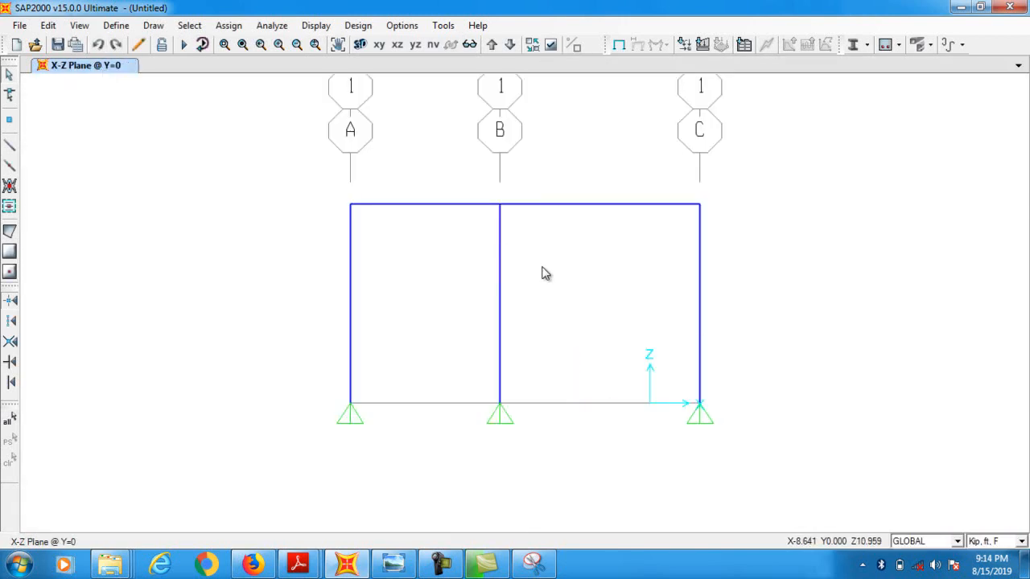
Check the problem 12-20 figure in Chapter 12.pdf in Adobe Reader, return to SAP2000, and delete the column on grid line A
left_click_drag(359, 304, 294, 280)
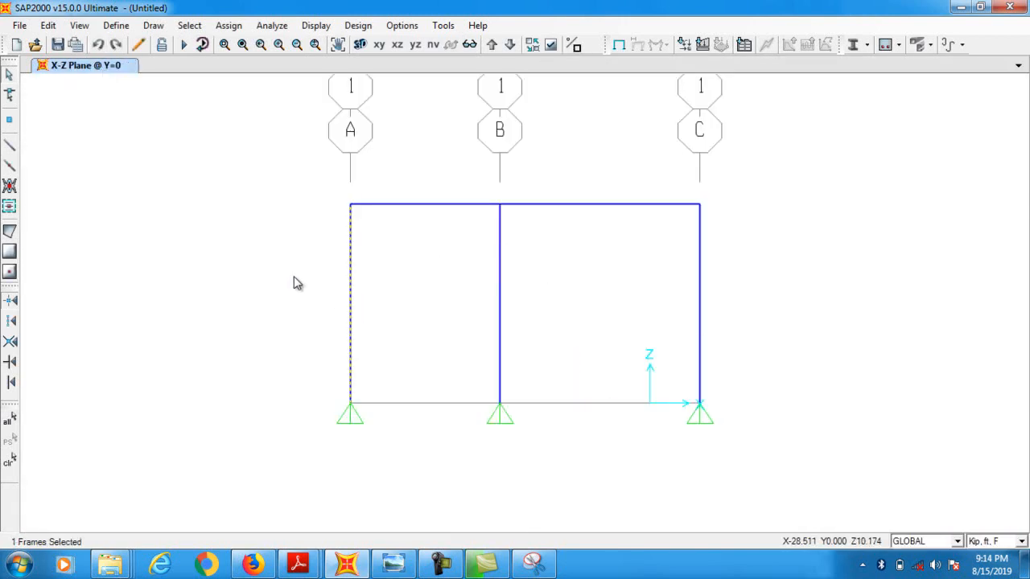
mouse_move(298, 563)
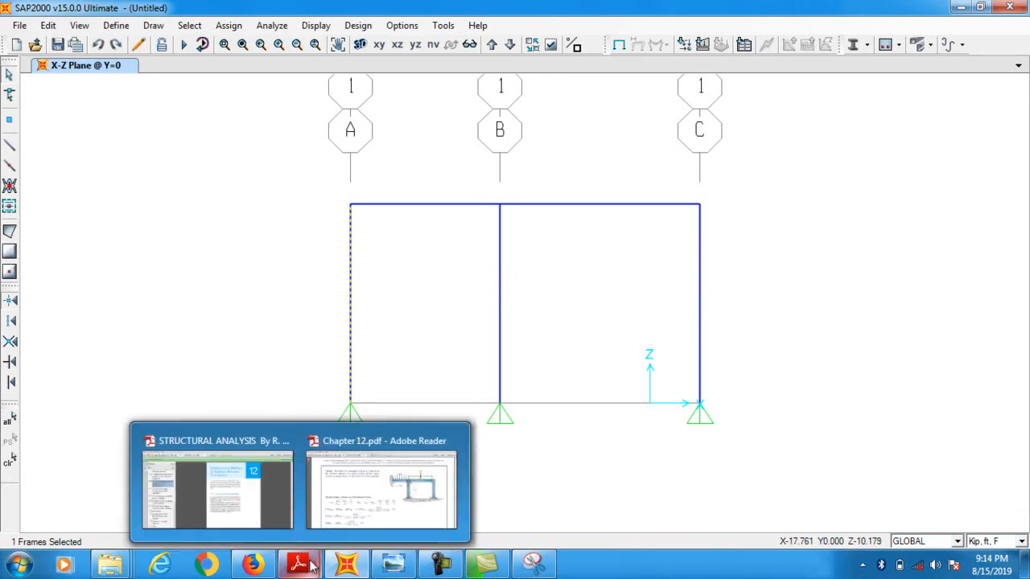
mouse_move(405, 508)
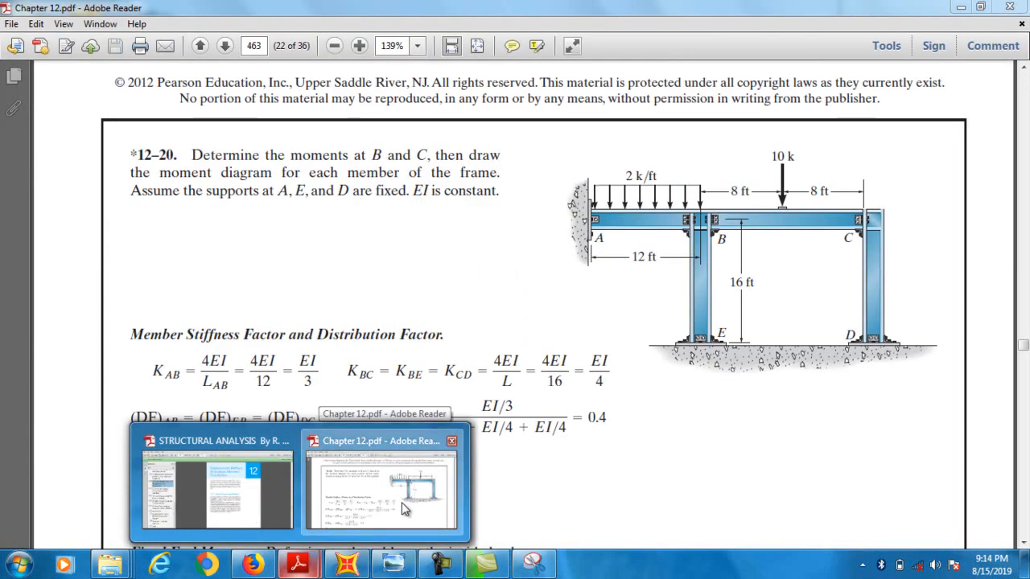
left_click(404, 508)
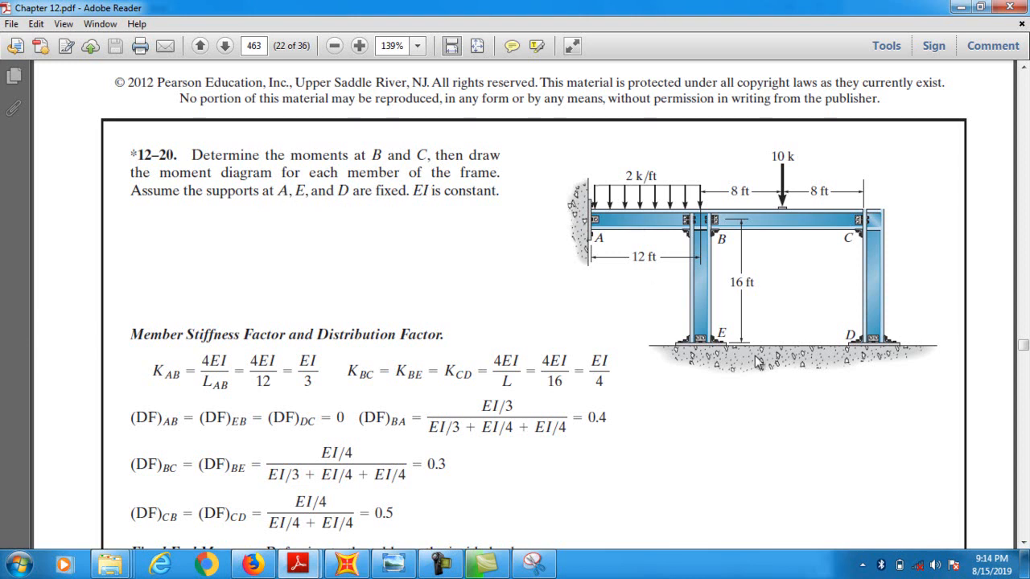
left_click(959, 7)
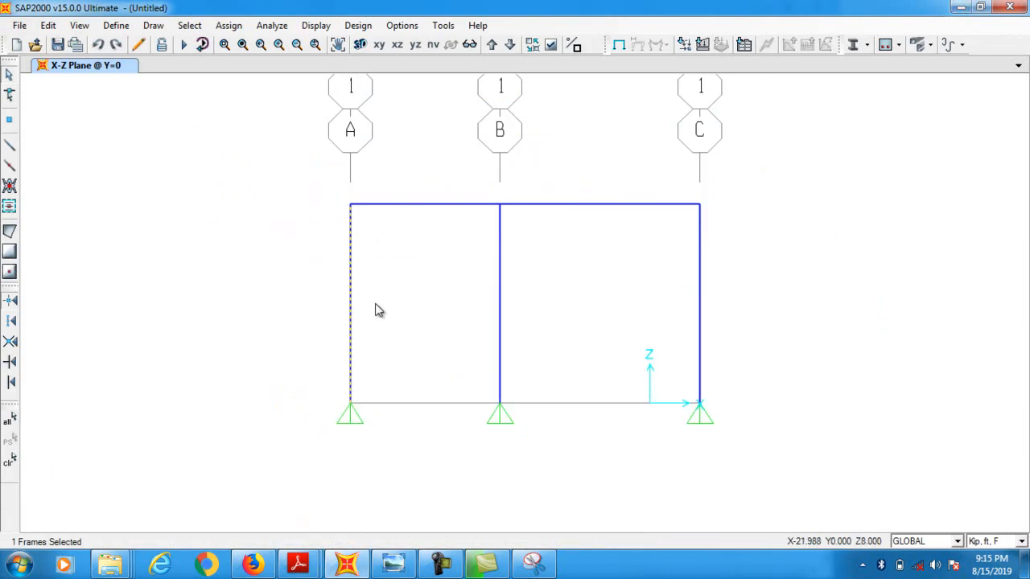
key("Delete")
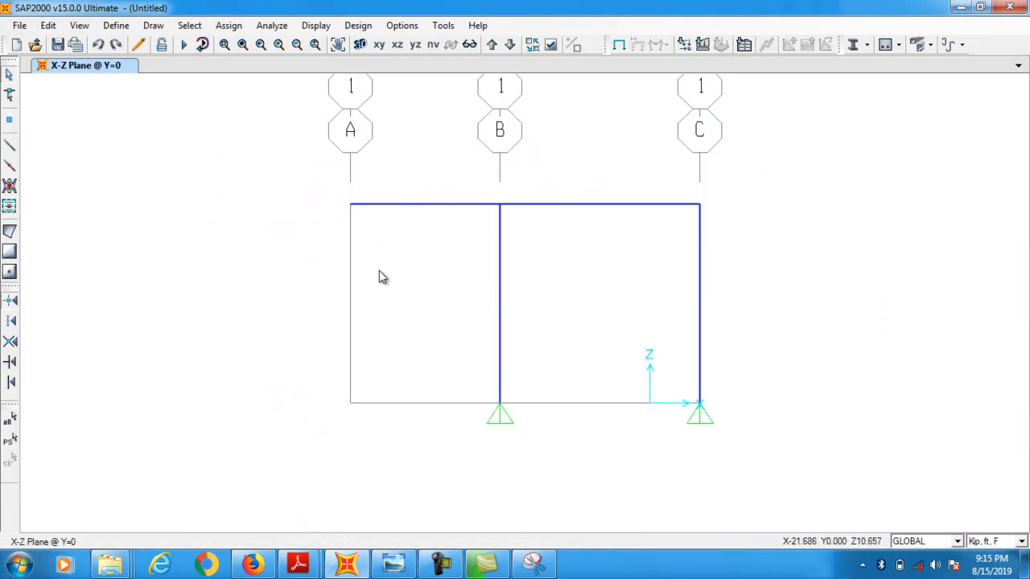
Assign fixed restraints to the beam-end joint on grid line A and the column base joints on grid lines B and C
left_click(350, 204)
left_click(499, 403)
left_click(698, 403)
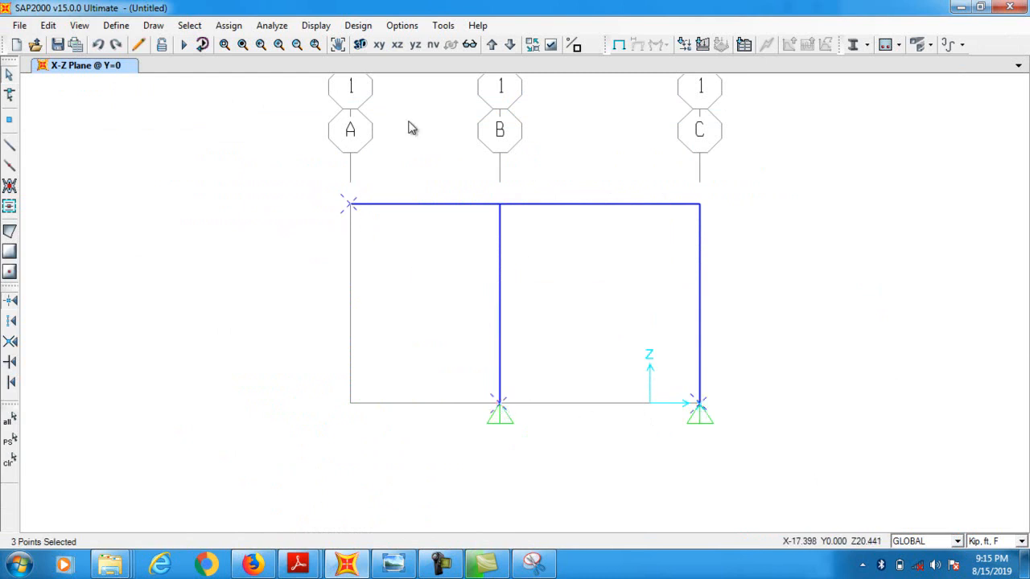
left_click(229, 25)
mouse_move(245, 45)
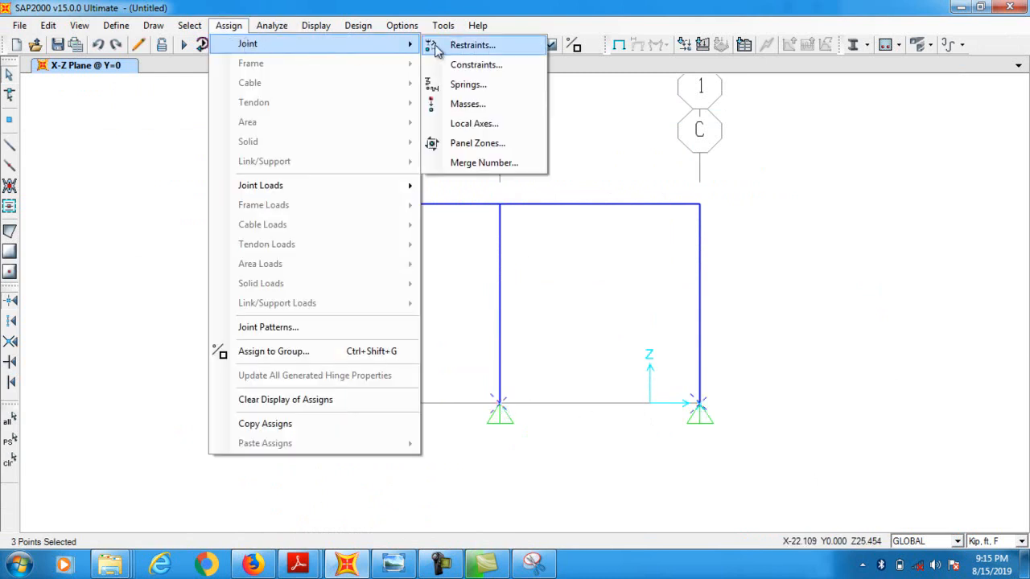
left_click(464, 49)
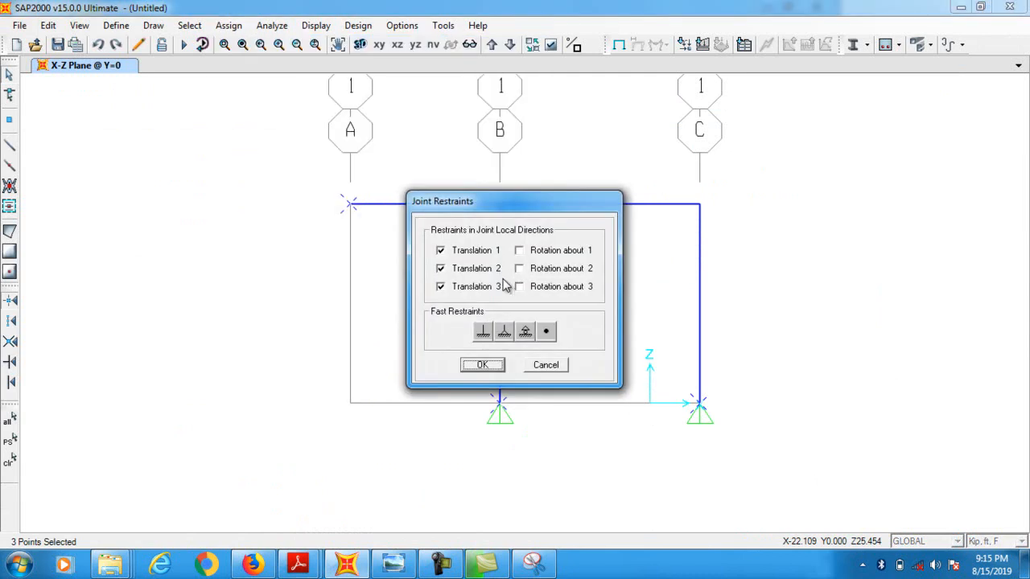
left_click(483, 332)
left_click(484, 366)
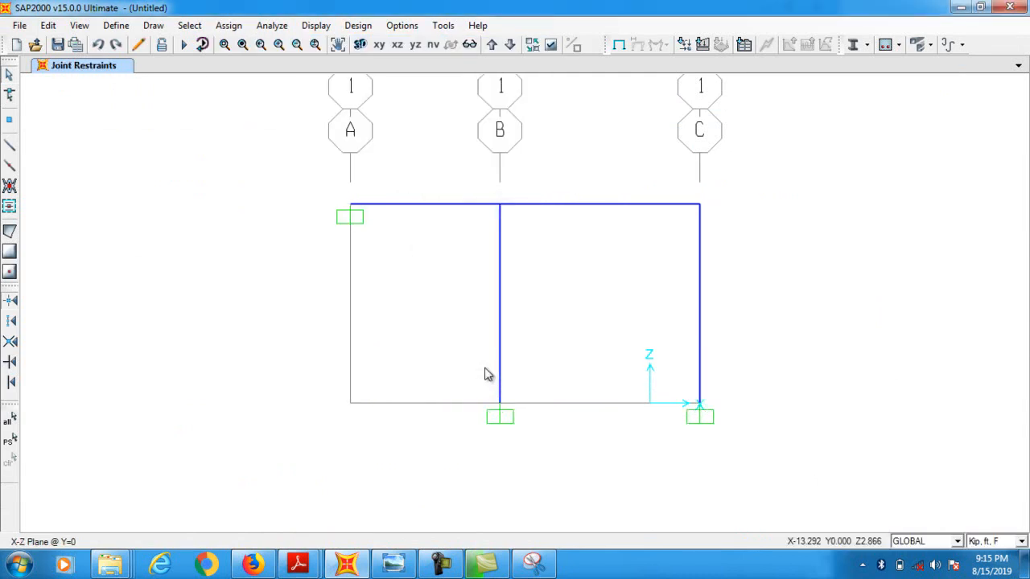
Rotate the local axes of the fixed joint on grid line A a quarter turn about Y' so the support faces the wall
left_click(352, 205)
left_click(228, 25)
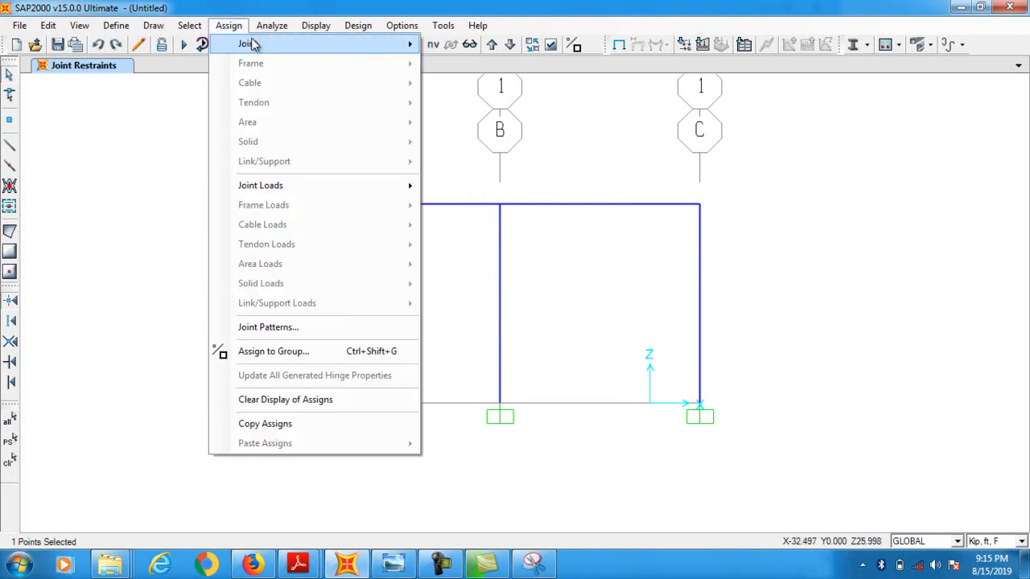
mouse_move(250, 43)
left_click(491, 124)
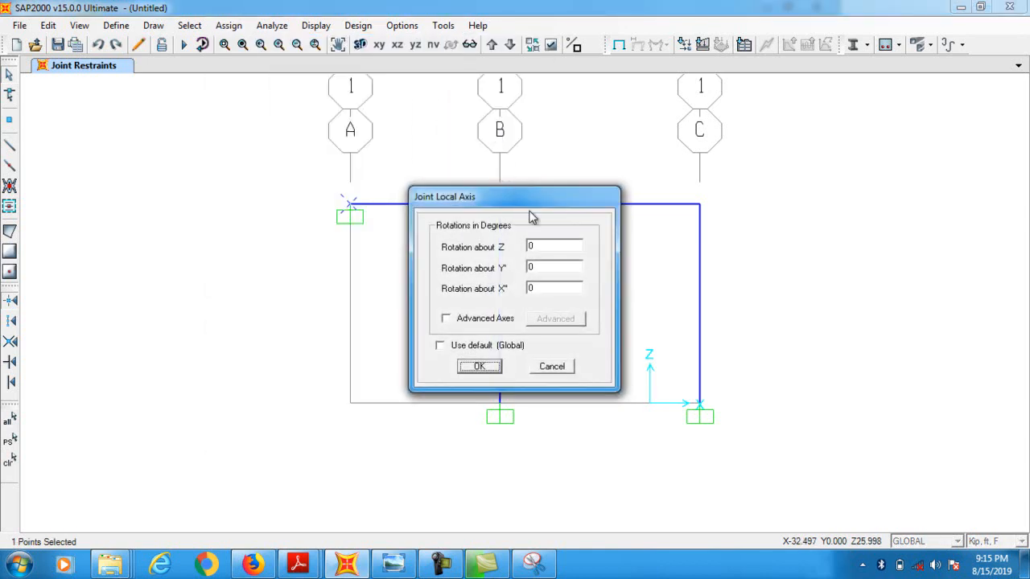
double_click(545, 267)
left_click(485, 369)
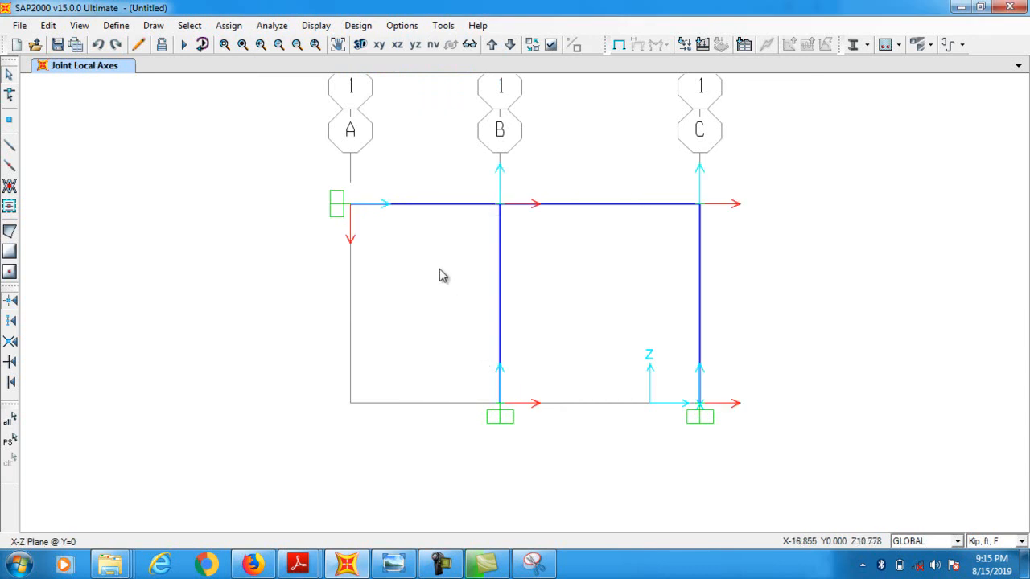
Start a distributed load on the beam between grids A and B, and set the DEAD load pattern's self weight multiplier to 0
left_click(450, 203)
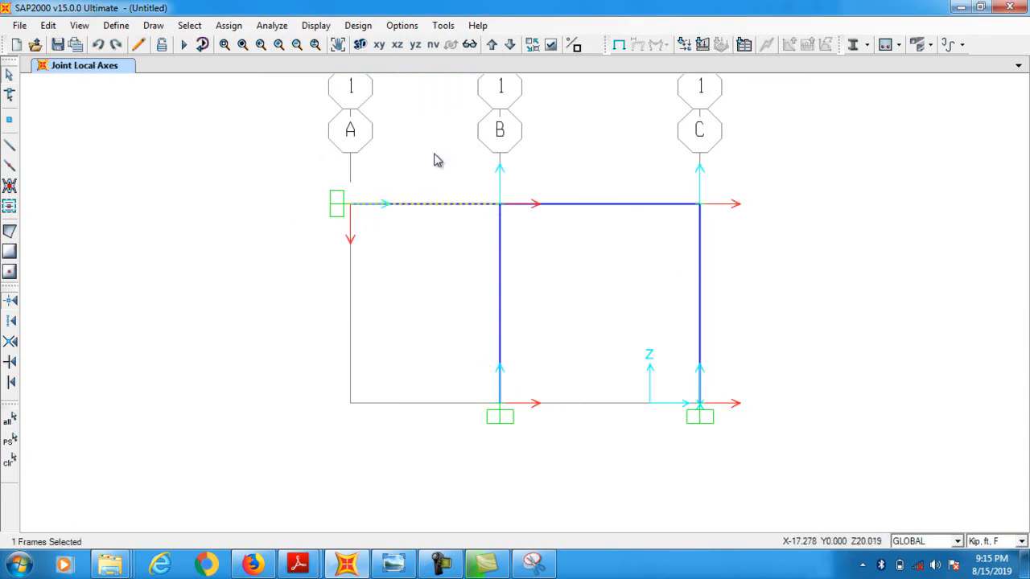
left_click(227, 25)
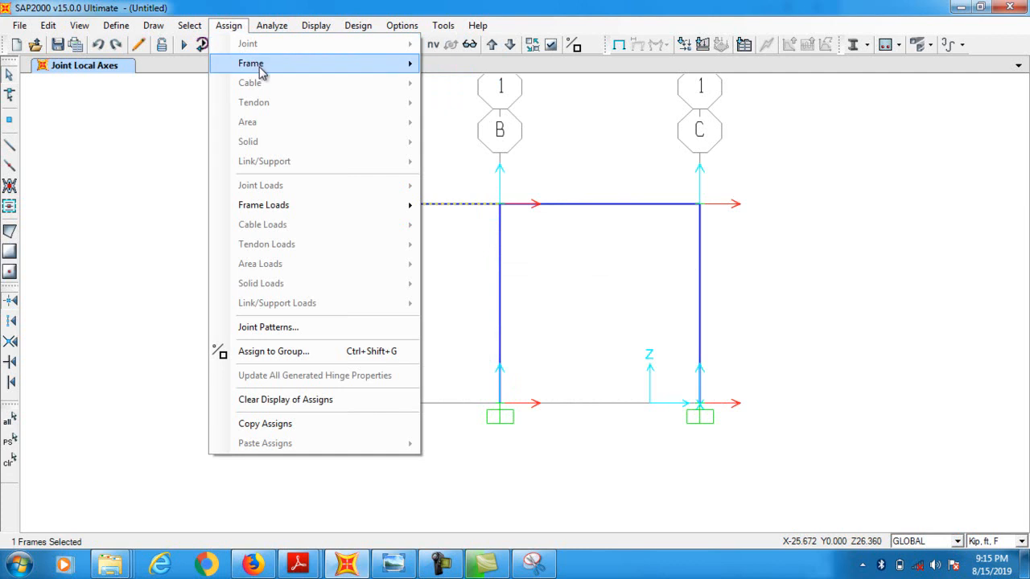
mouse_move(272, 71)
mouse_move(329, 209)
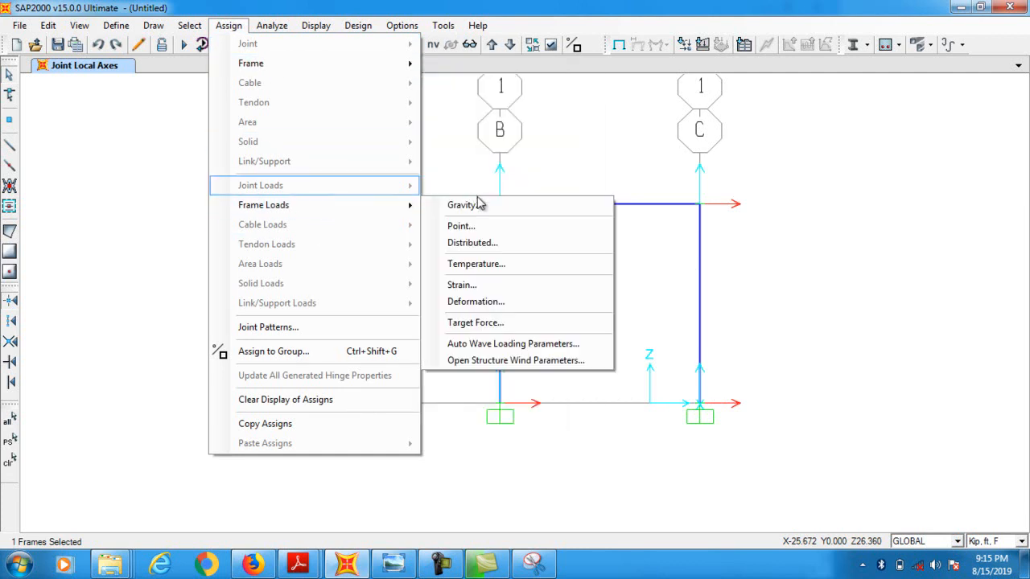
left_click(479, 243)
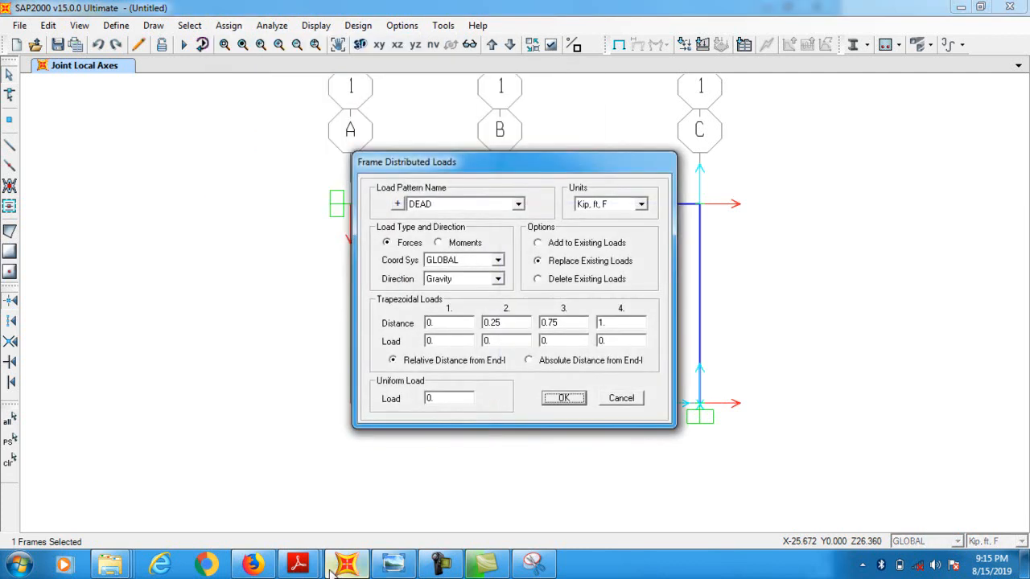
mouse_move(300, 567)
mouse_move(403, 519)
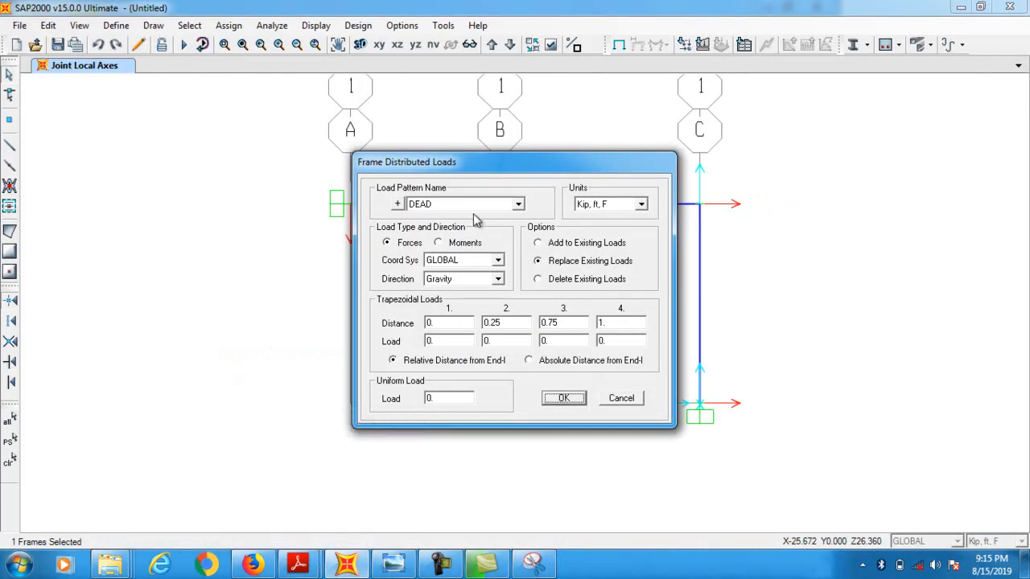
left_click(396, 204)
left_click(518, 252)
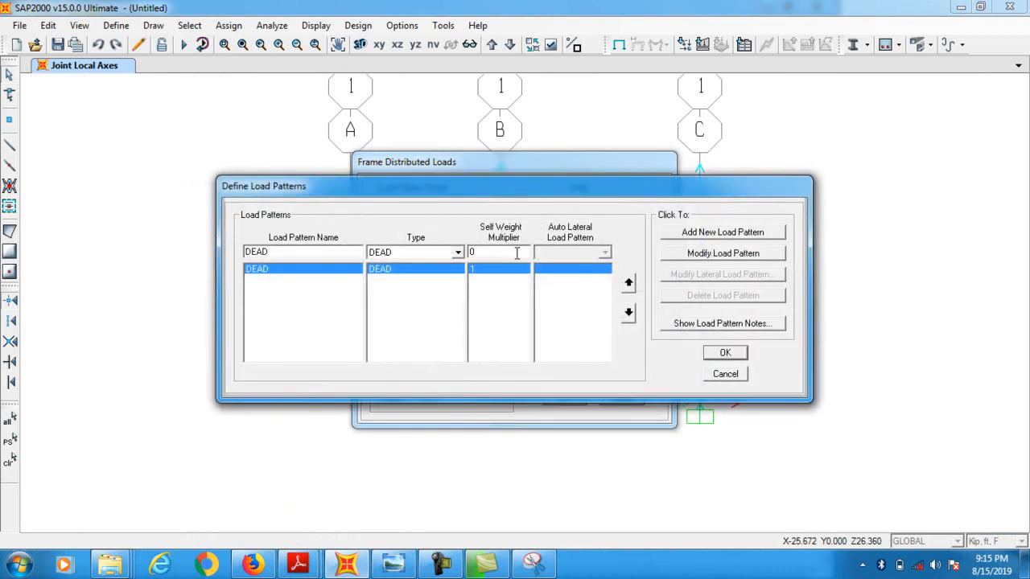
left_click(729, 252)
left_click(741, 358)
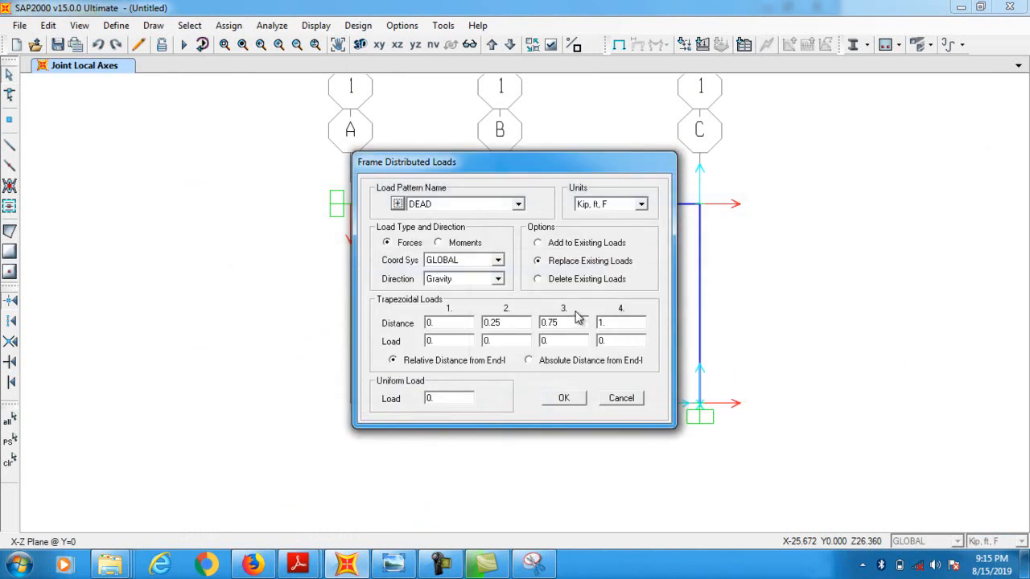
Apply a uniform gravity load of 2 kip/ft to the A-B beam under DEAD, replacing existing loads
left_click(559, 244)
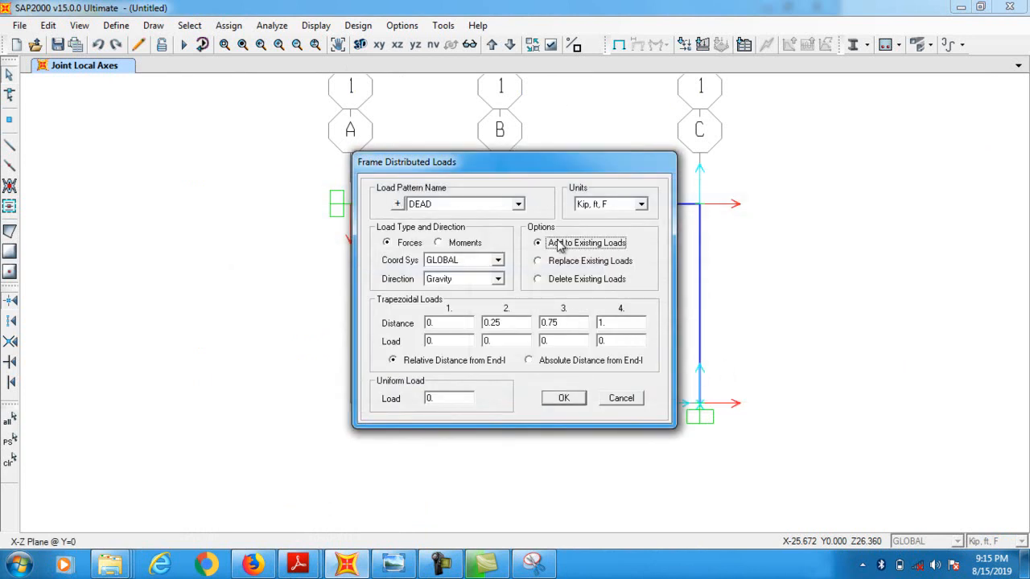
left_click(565, 261)
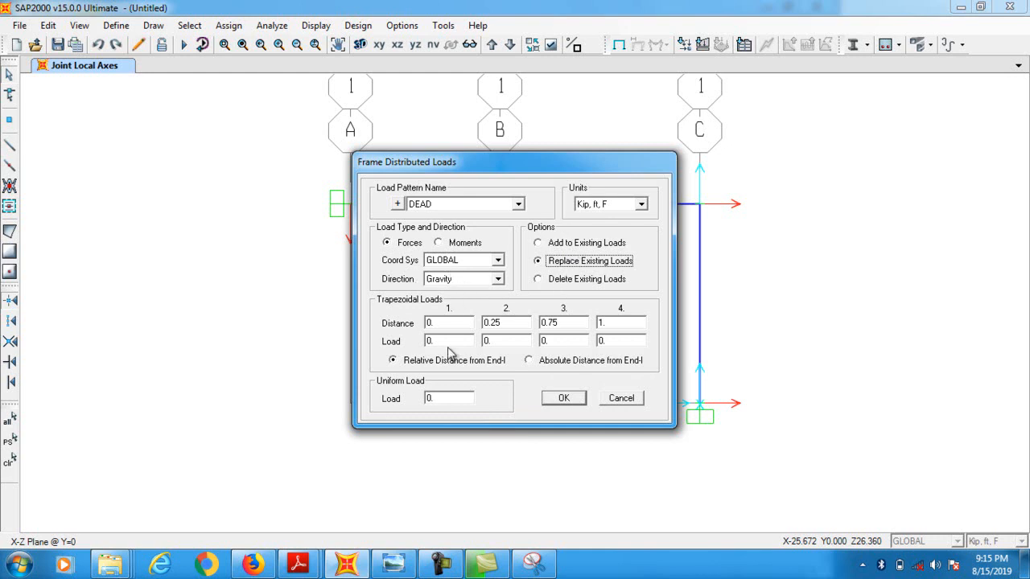
double_click(443, 397)
left_click(556, 405)
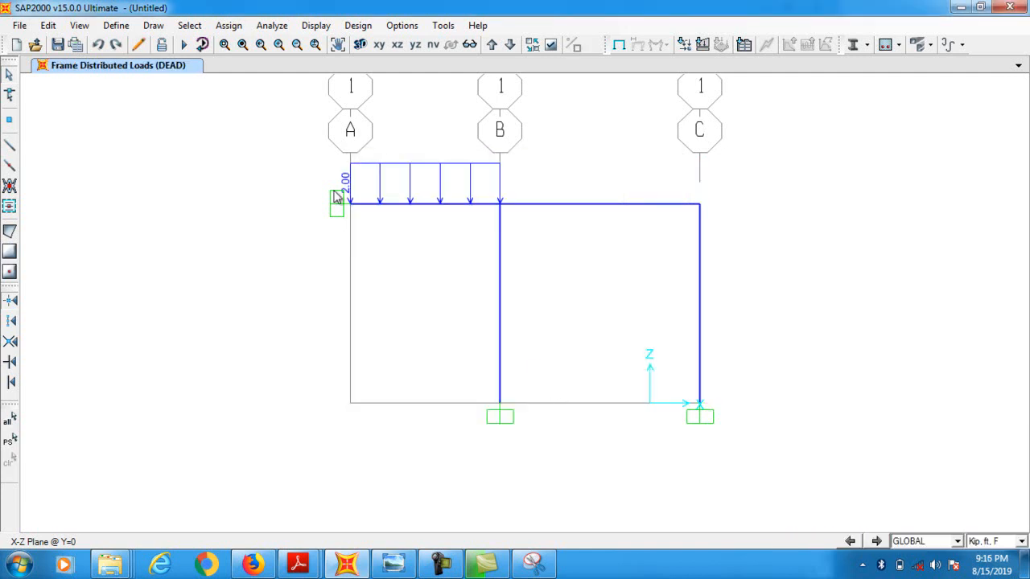
Apply a 10 kip gravity point load under DEAD to the B-C beam at an absolute distance of 8 ft, replacing existing loads
left_click_drag(614, 235, 577, 177)
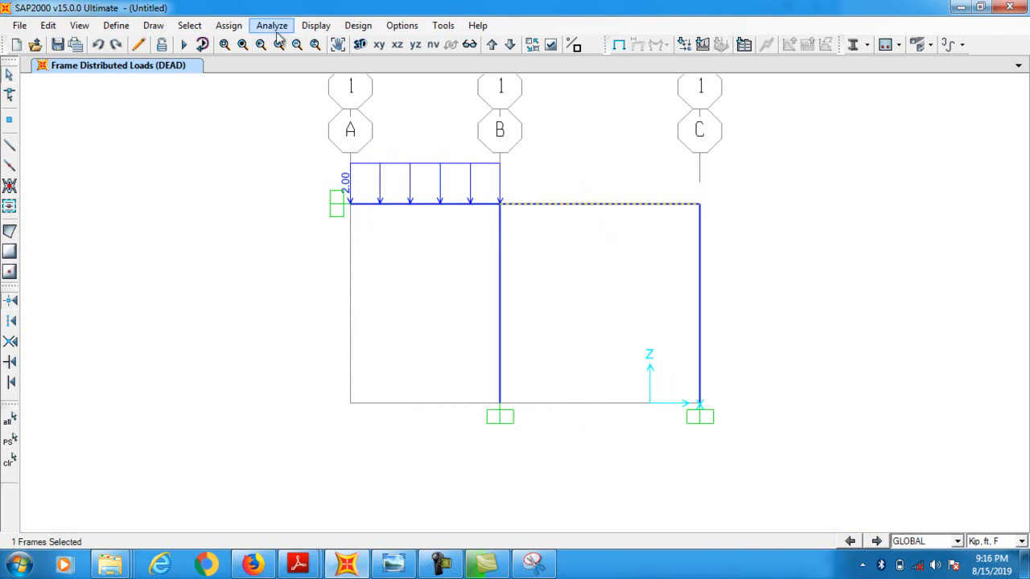
left_click(229, 25)
mouse_move(265, 205)
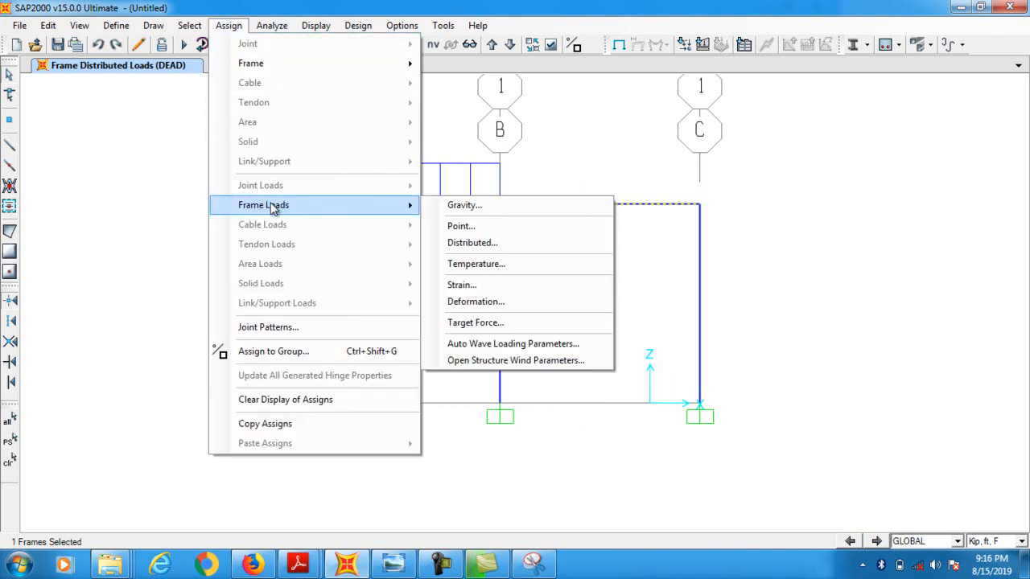
left_click(482, 227)
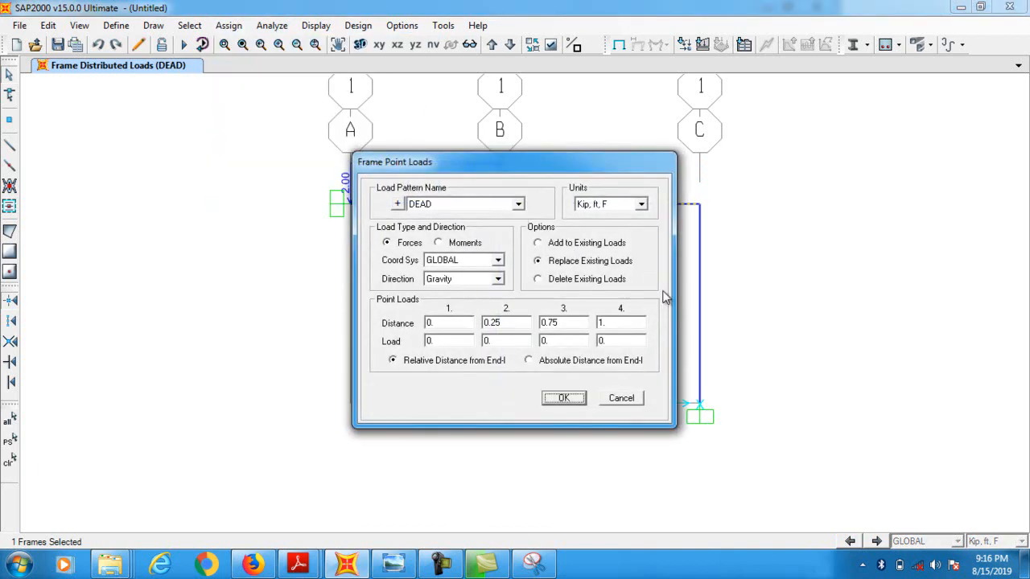
left_click(561, 246)
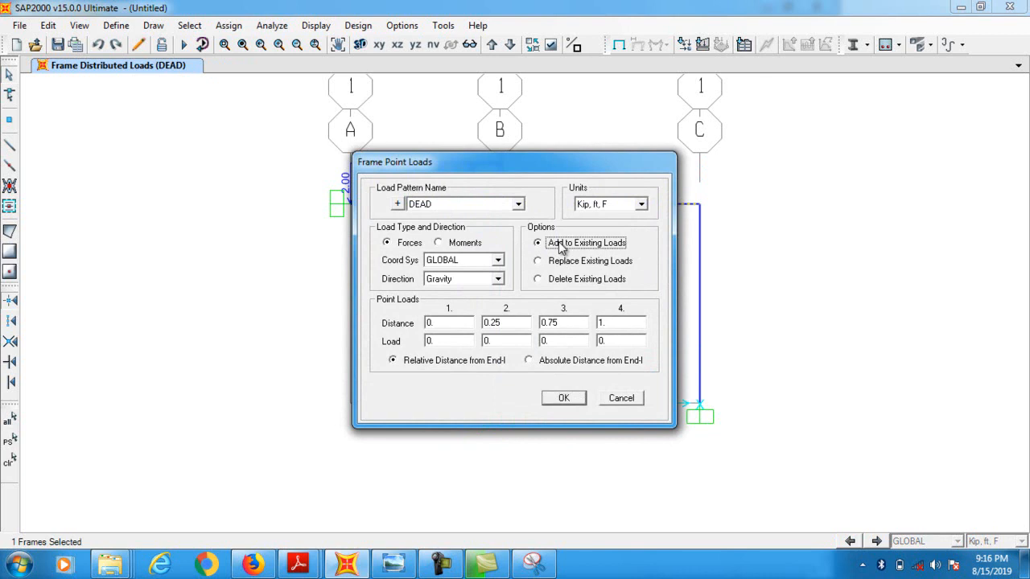
left_click(565, 265)
left_click_drag(569, 170, 356, 145)
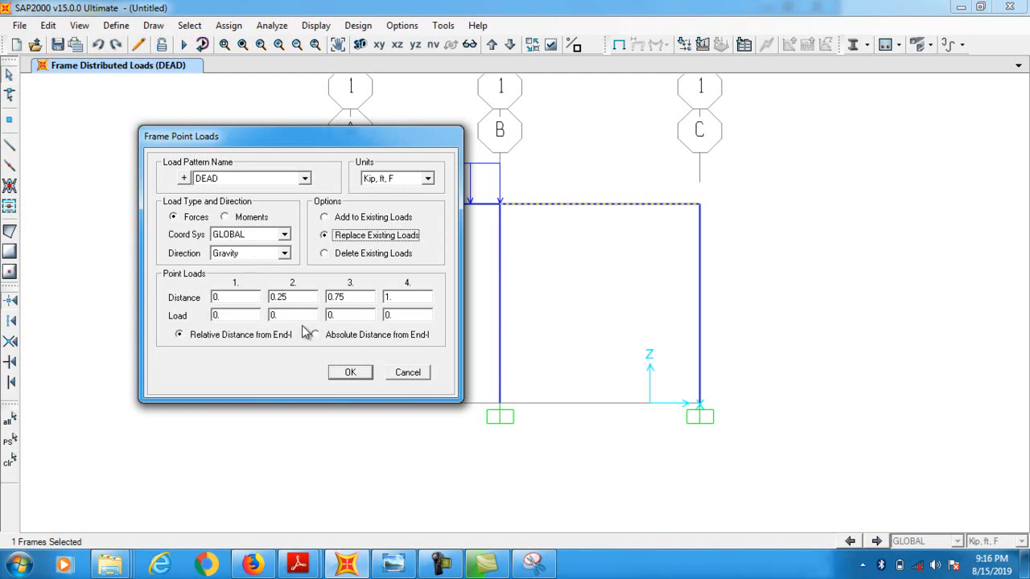
left_click(389, 336)
double_click(235, 298)
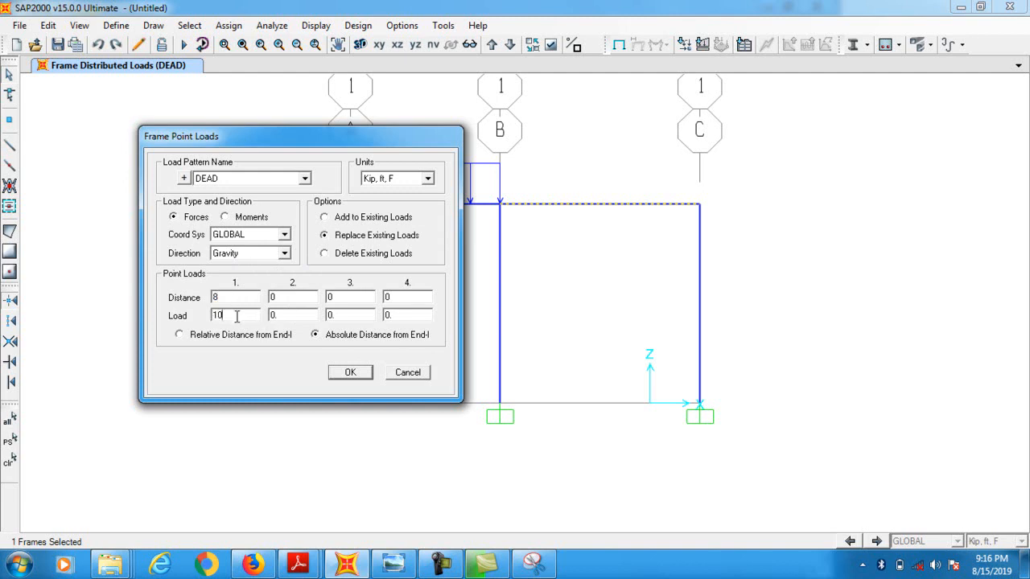
left_click(349, 373)
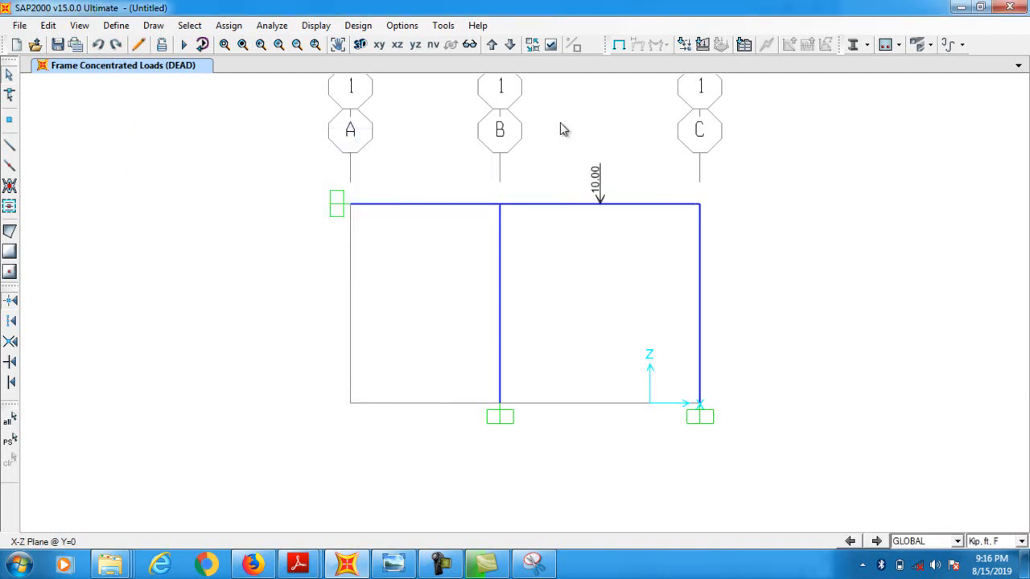
Display the DEAD frame span loads as defined, including joint loads and span loading values
left_click(317, 26)
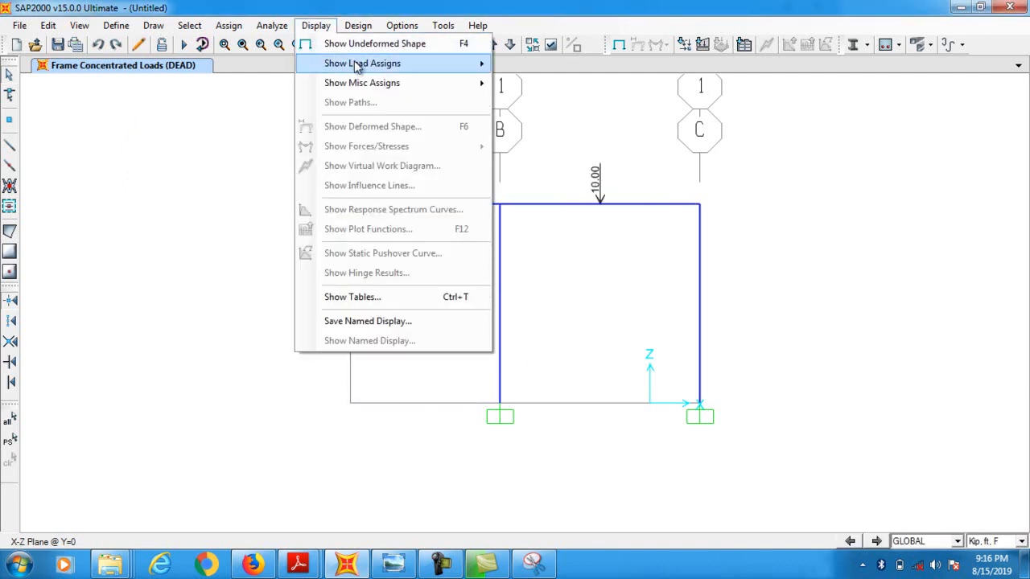
mouse_move(473, 63)
left_click(558, 84)
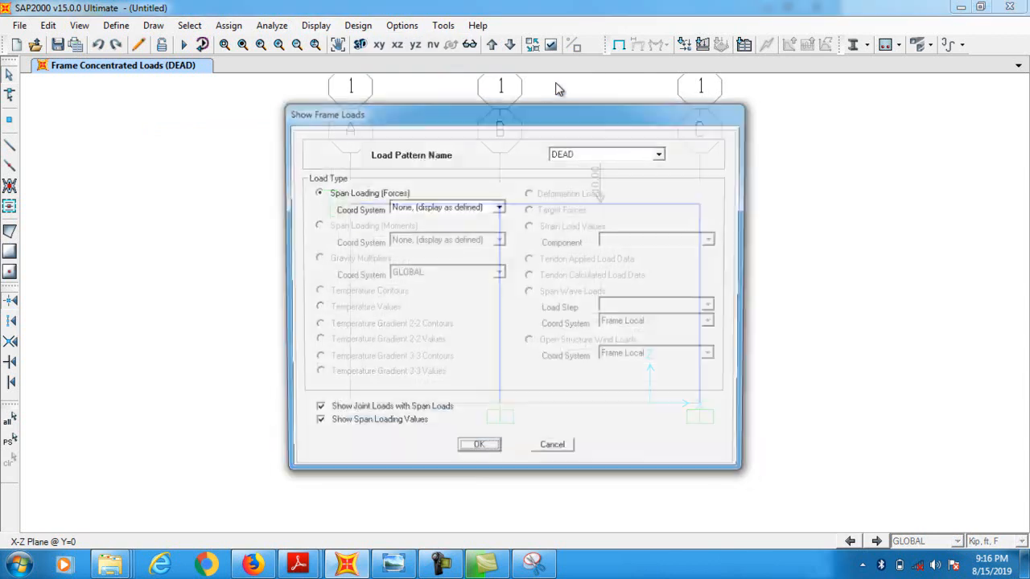
left_click(491, 450)
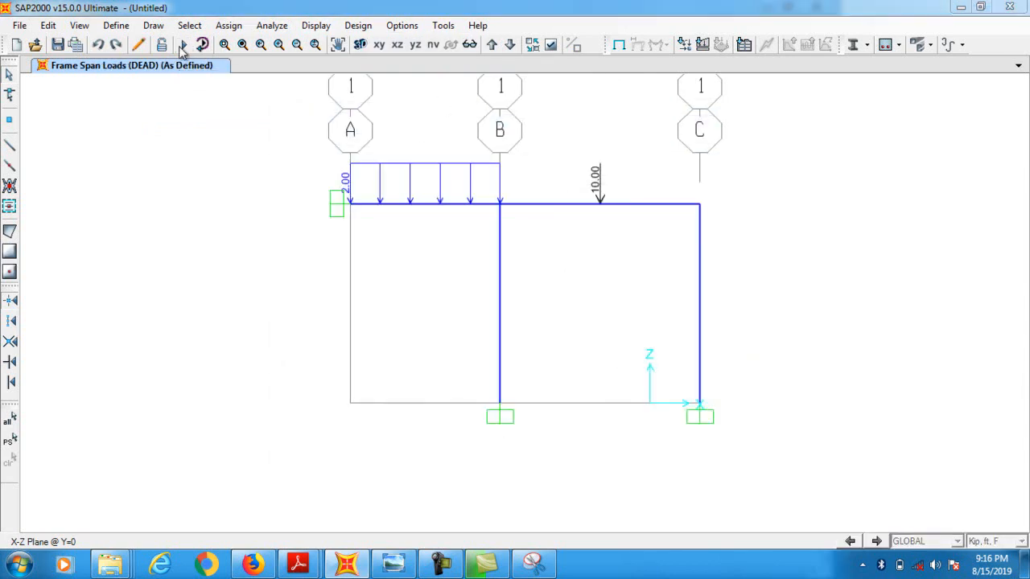
Exclude the MODAL load case from the run and start the analysis for the DEAD case only
left_click(183, 44)
left_click(373, 228)
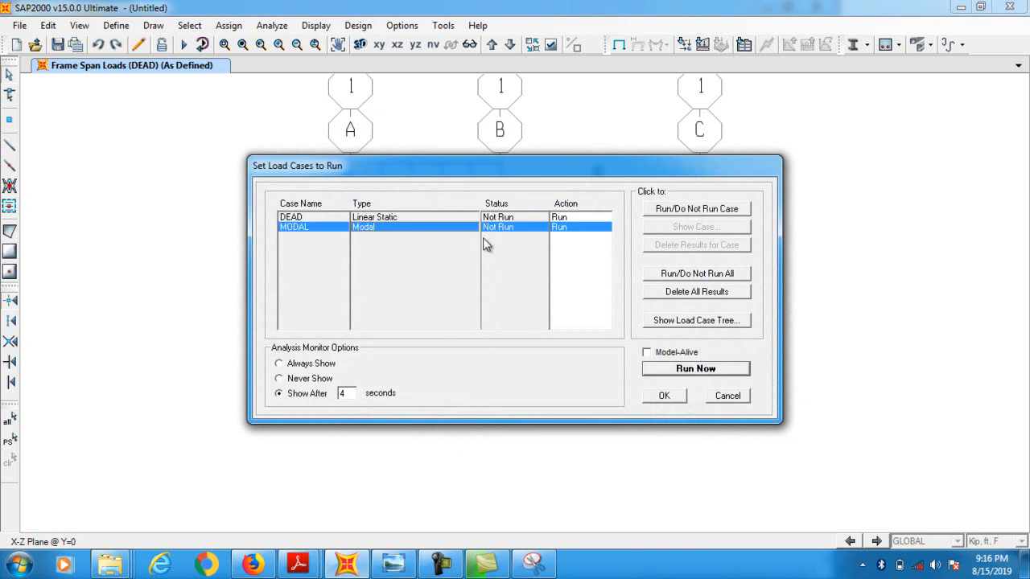
left_click(713, 208)
left_click(742, 367)
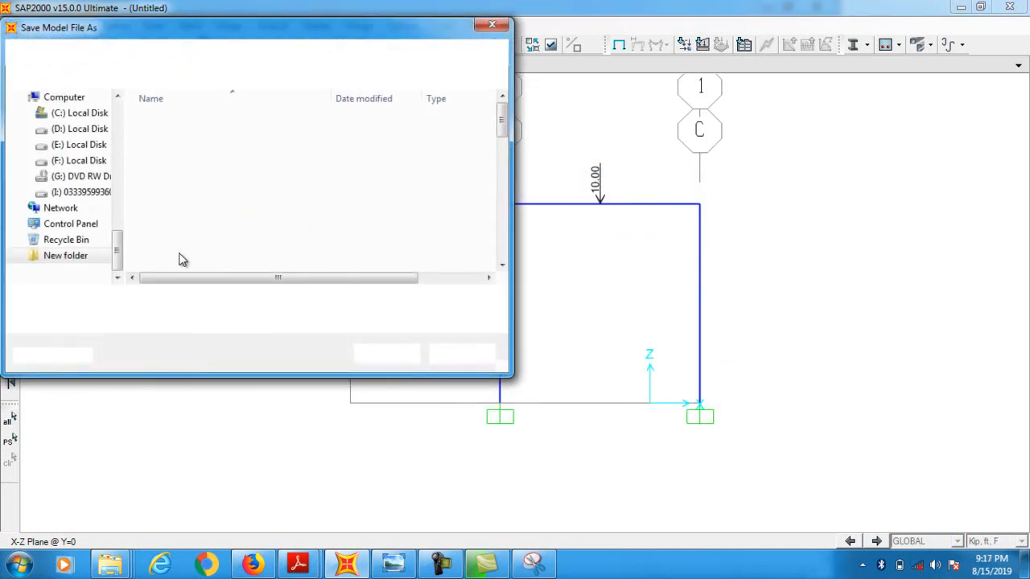
Save the model file as 43 in New folder
left_click(185, 300)
type("4")
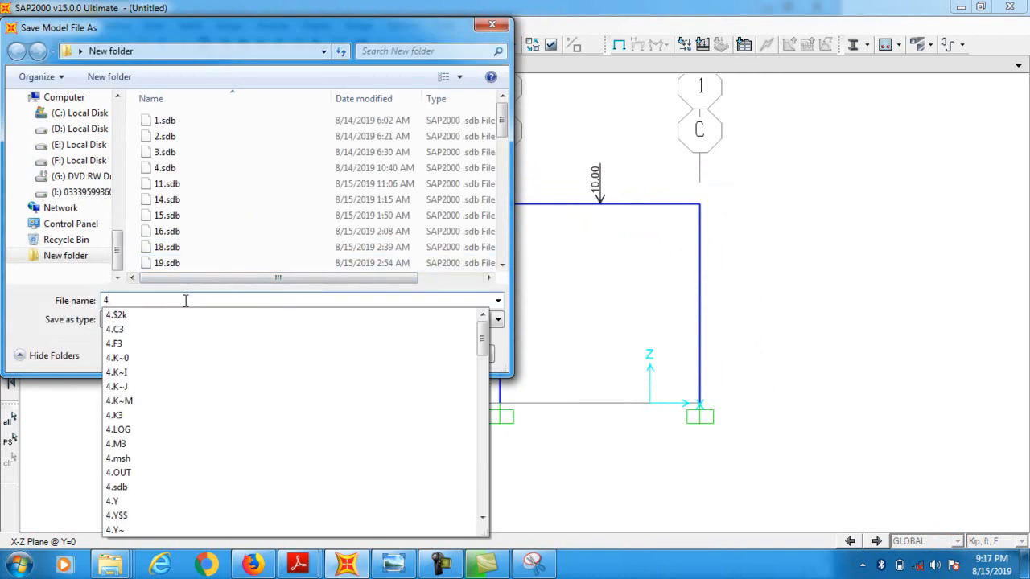
type("2")
key("BackSpace")
type("3")
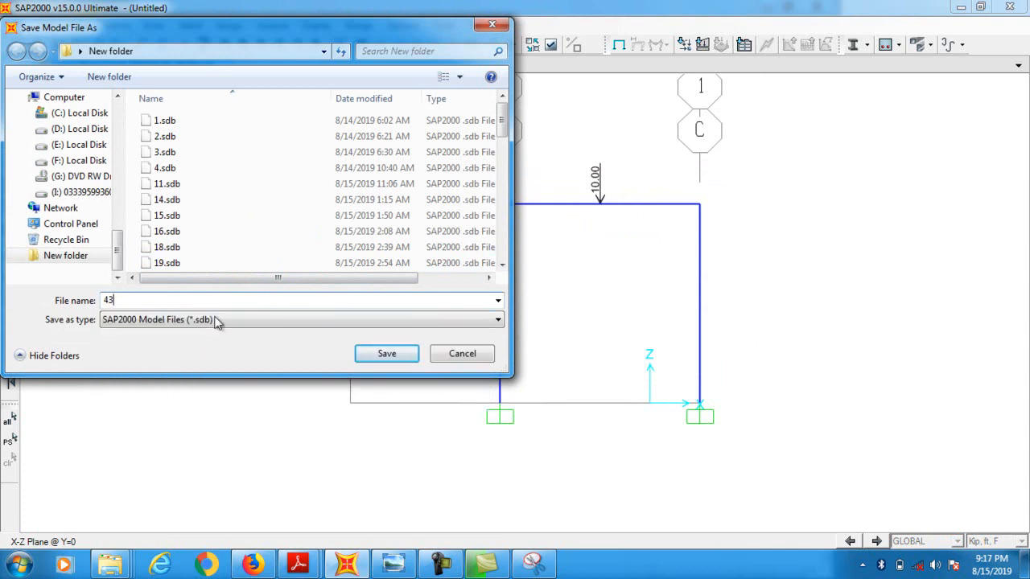
left_click(412, 357)
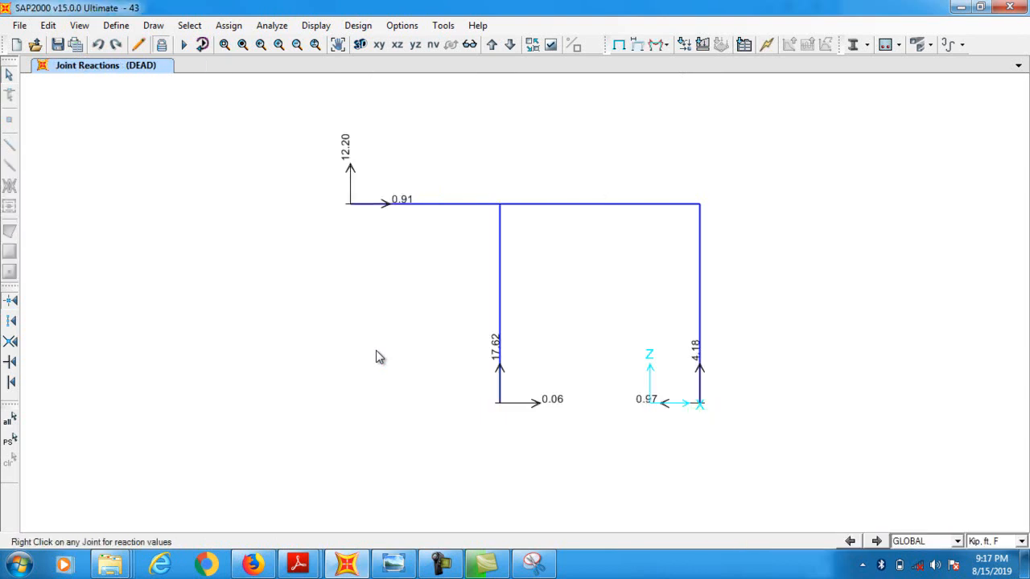
Display the frame's Moment 3-3 diagram for the DEAD case with auto scaling and values shown on the diagram
left_click(665, 46)
left_click(681, 80)
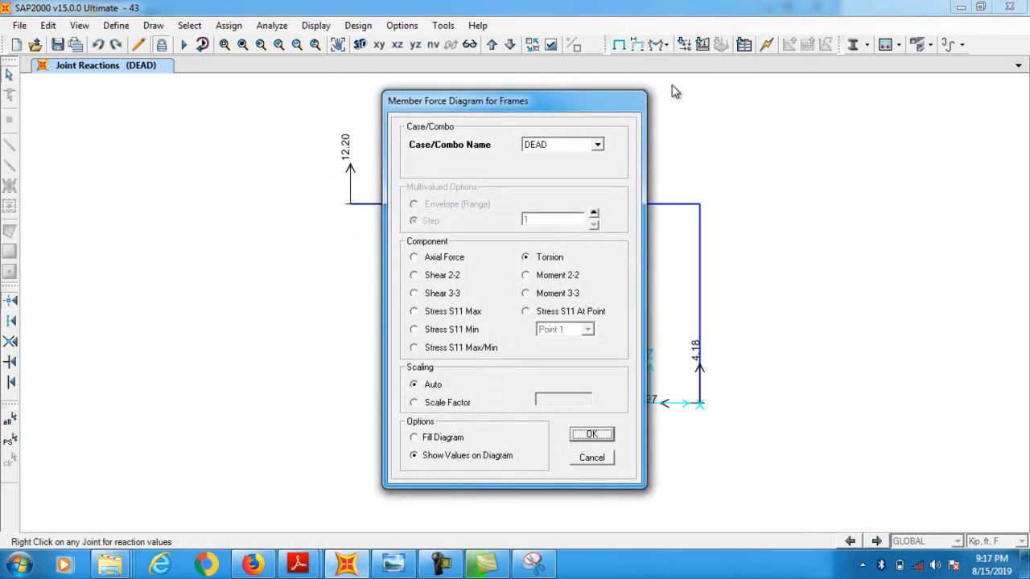
left_click(535, 295)
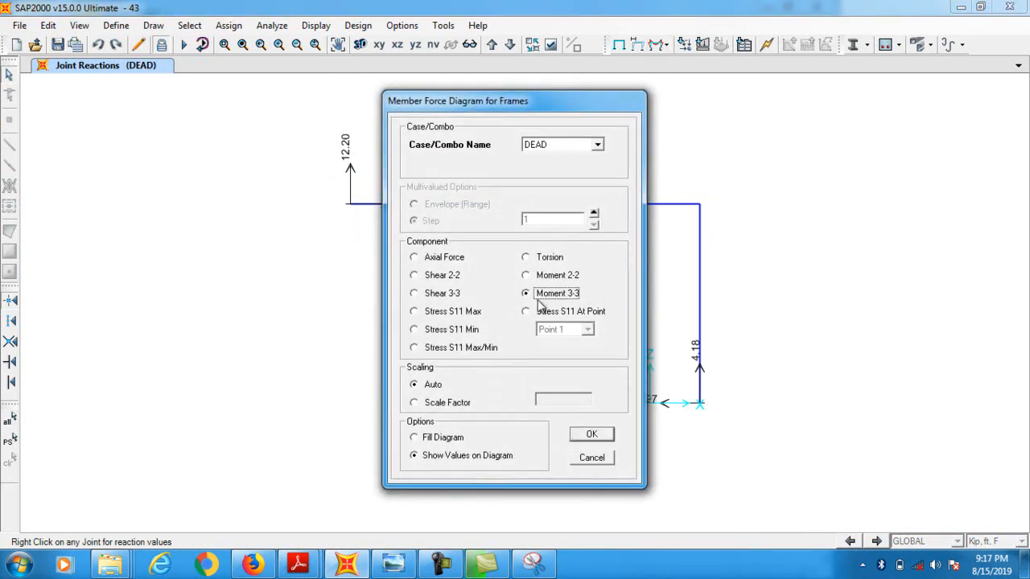
left_click(592, 435)
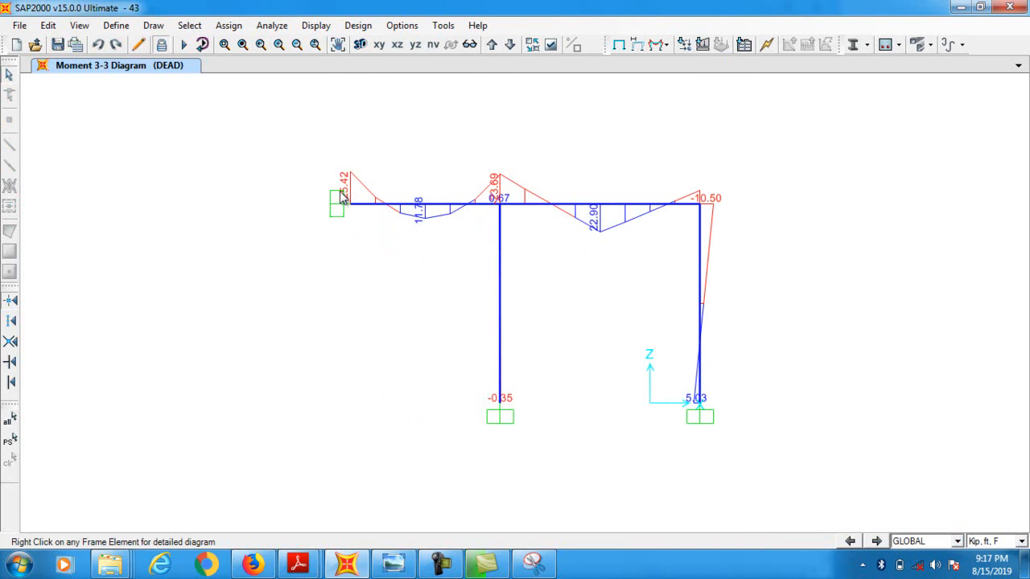
Display the frame's Shear 2-2 diagram for the DEAD case with auto scaling and values shown on the diagram
left_click(666, 45)
left_click(682, 81)
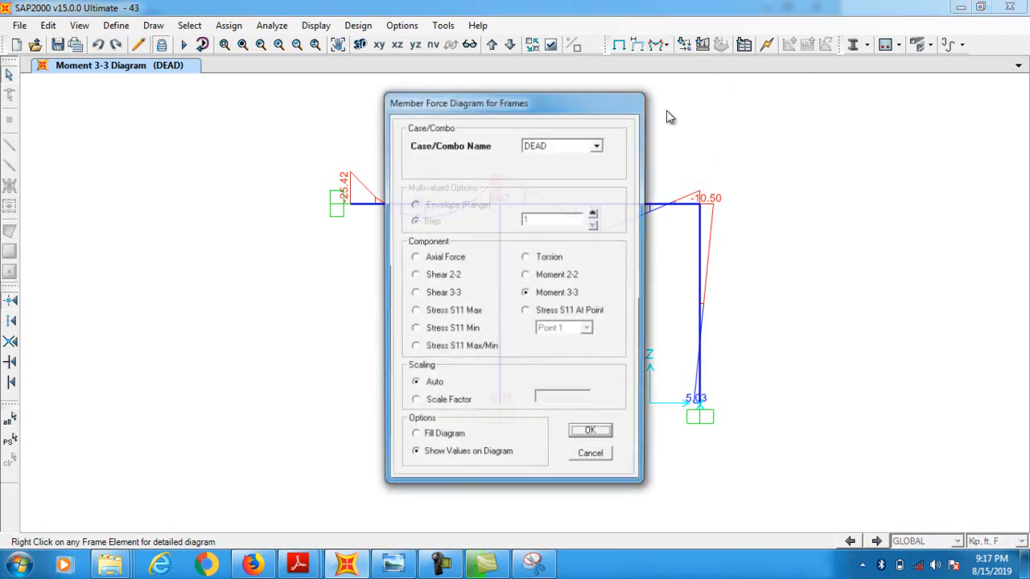
left_click(455, 277)
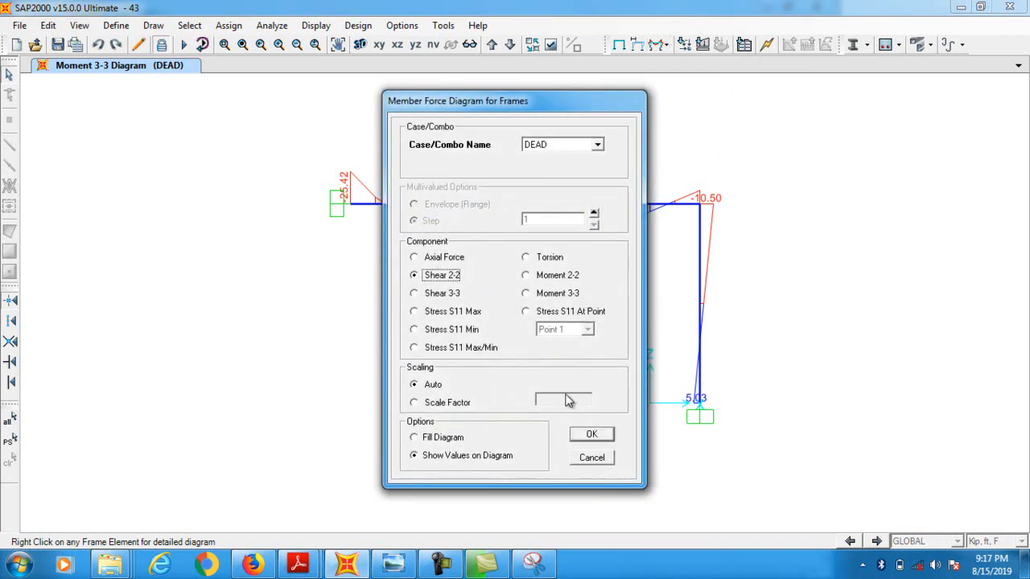
left_click(592, 436)
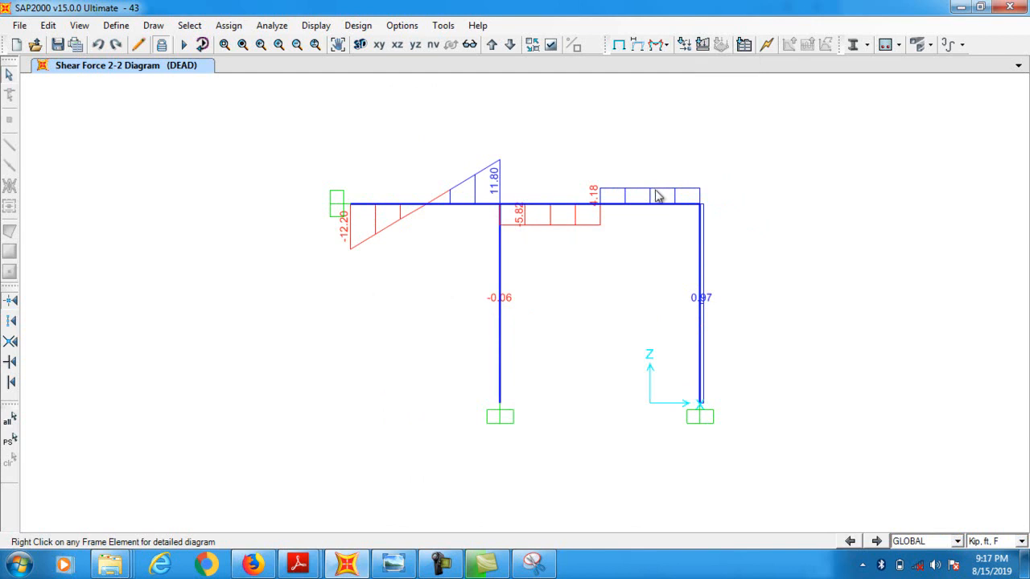
left_click(400, 562)
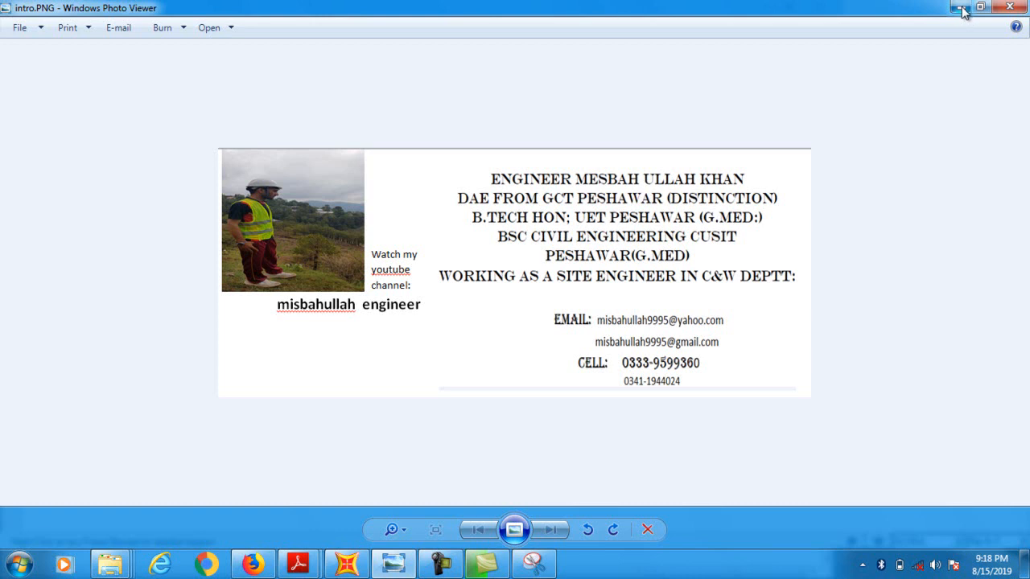
left_click(963, 11)
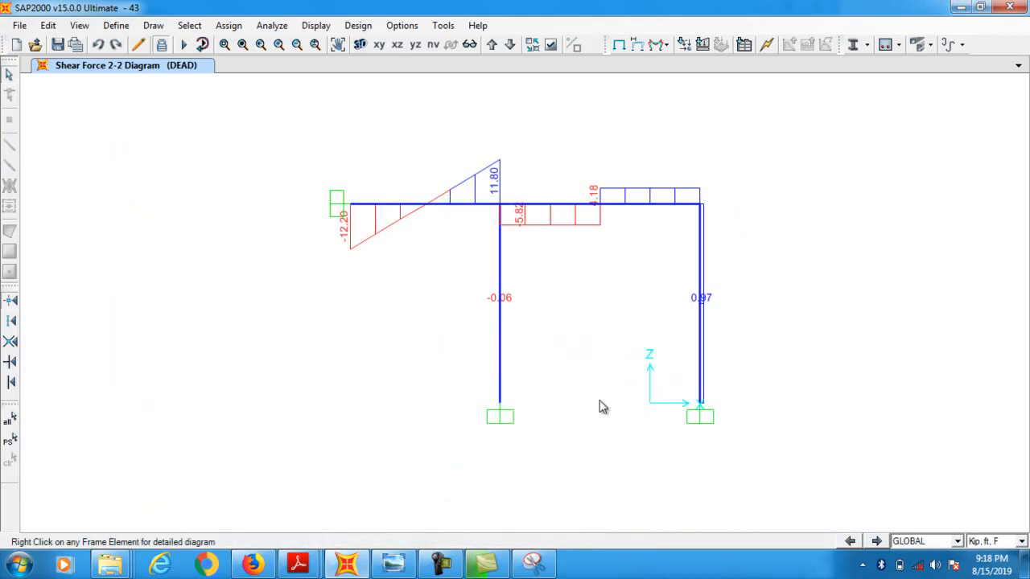